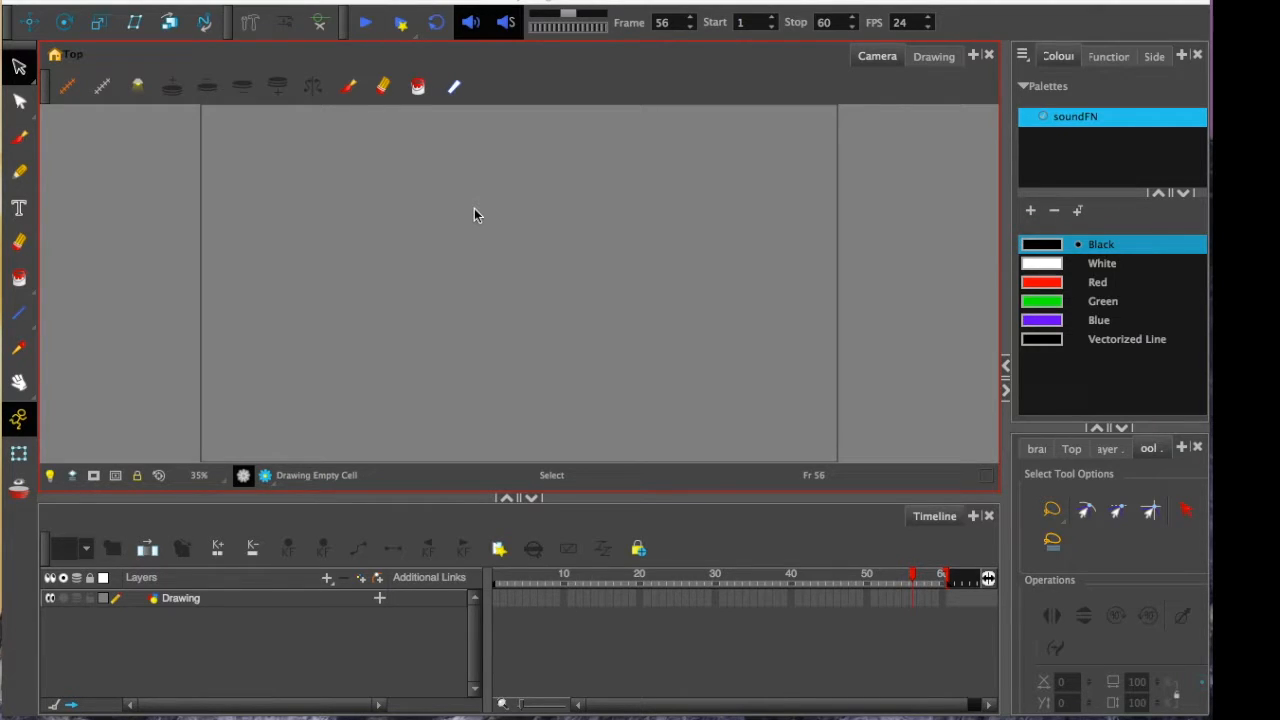
Step: Enlarge the camera view and draw a large black rectangle on frame 56 with the Brush tool
drag(284, 508, 284, 530)
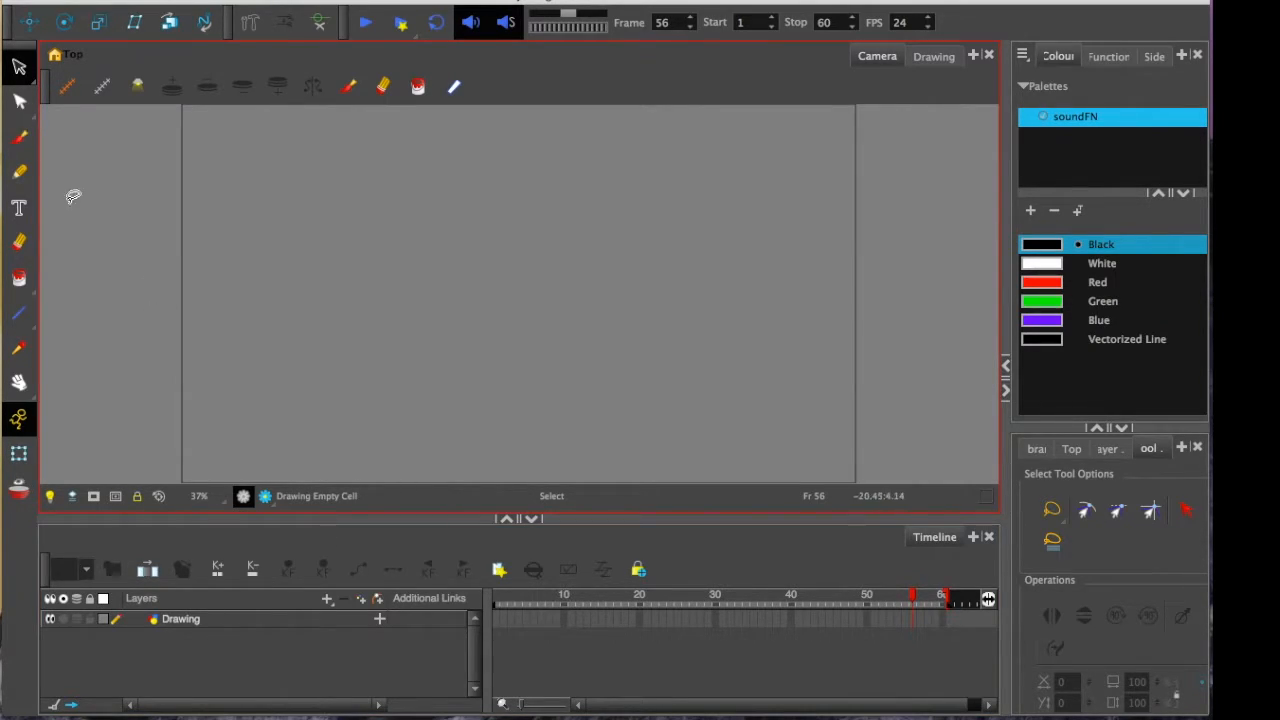
click(19, 137)
mouse_move(306, 131)
mouse_down()
mouse_move(317, 500)
mouse_move(623, 514)
mouse_move(605, 122)
mouse_move(309, 112)
mouse_move(306, 165)
mouse_up()
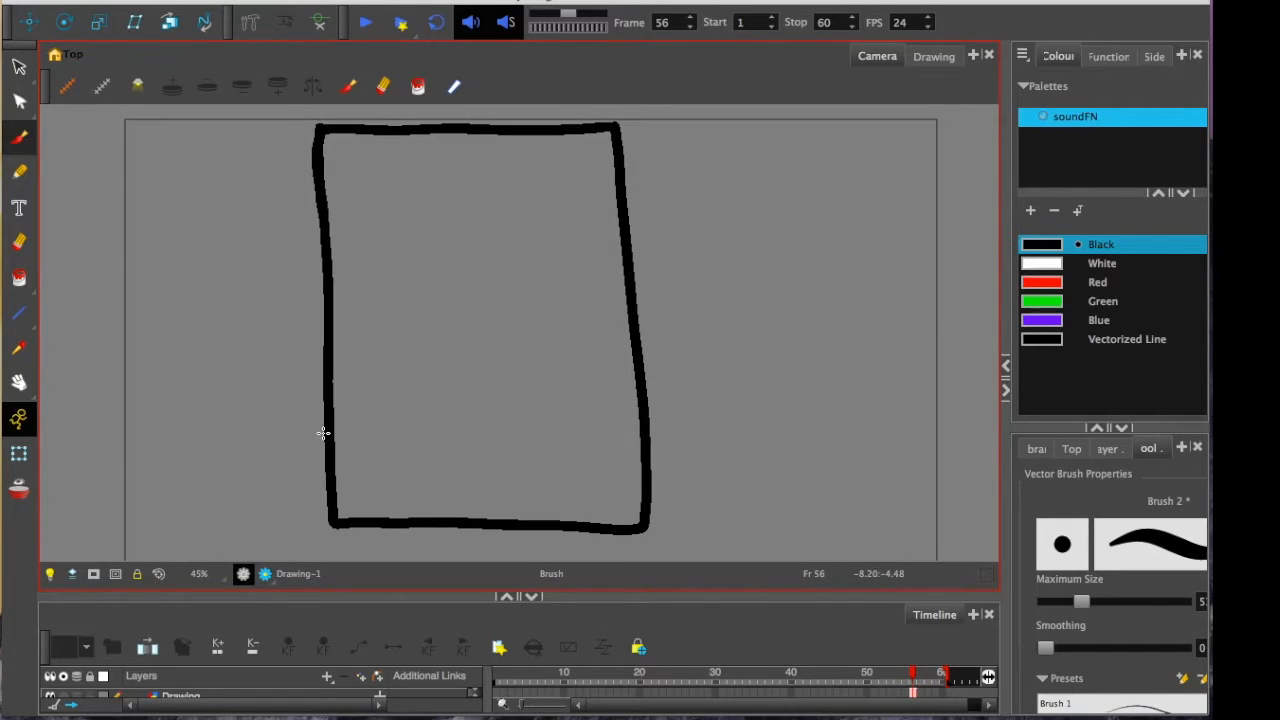
Step: Draw a black stick figure with hands on its hips inside the rectangle
drag(455, 212, 462, 213)
mouse_move(482, 308)
mouse_down()
mouse_move(465, 434)
mouse_move(516, 348)
mouse_move(472, 384)
mouse_move(428, 362)
mouse_move(508, 510)
mouse_up()
drag(458, 434, 420, 518)
key(space)
drag(310, 446, 312, 439)
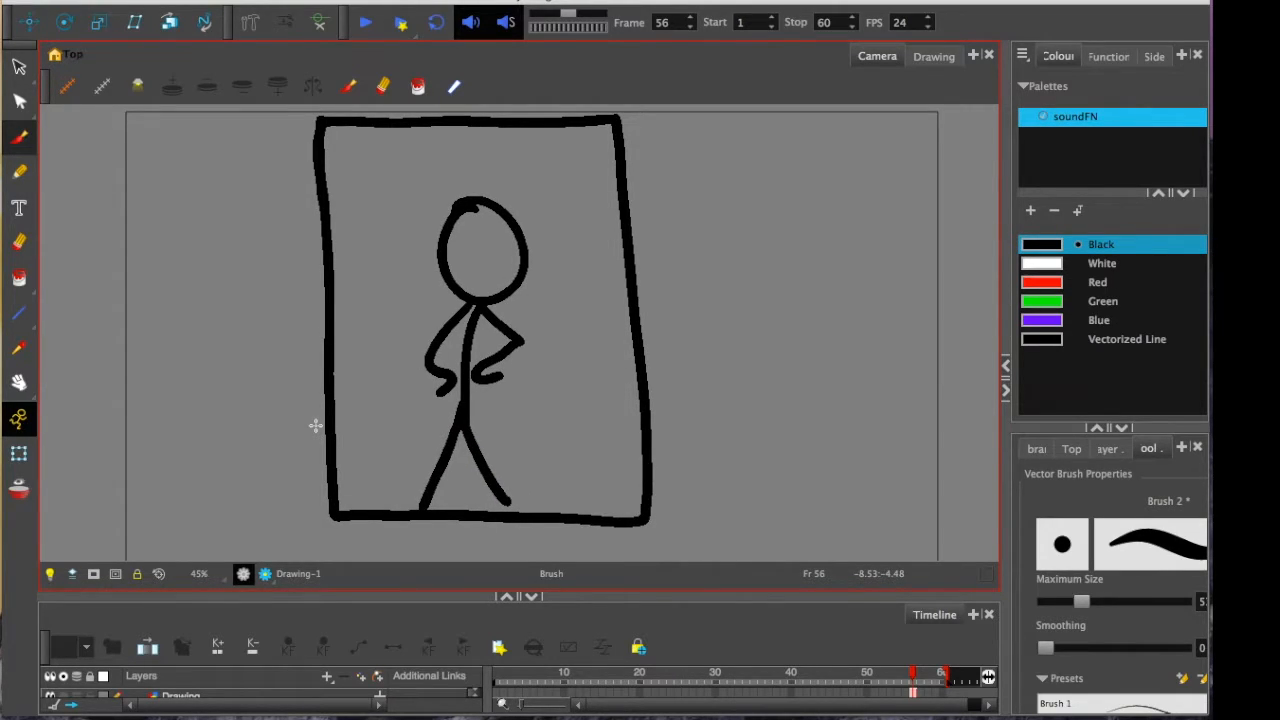
Step: Try selecting only the stick figure with the Select tool and moving it within the rectangle
key(alt+s)
mouse_move(414, 194)
mouse_down()
mouse_move(423, 434)
mouse_move(439, 466)
mouse_move(409, 443)
mouse_move(380, 443)
mouse_move(487, 441)
mouse_move(478, 465)
mouse_up()
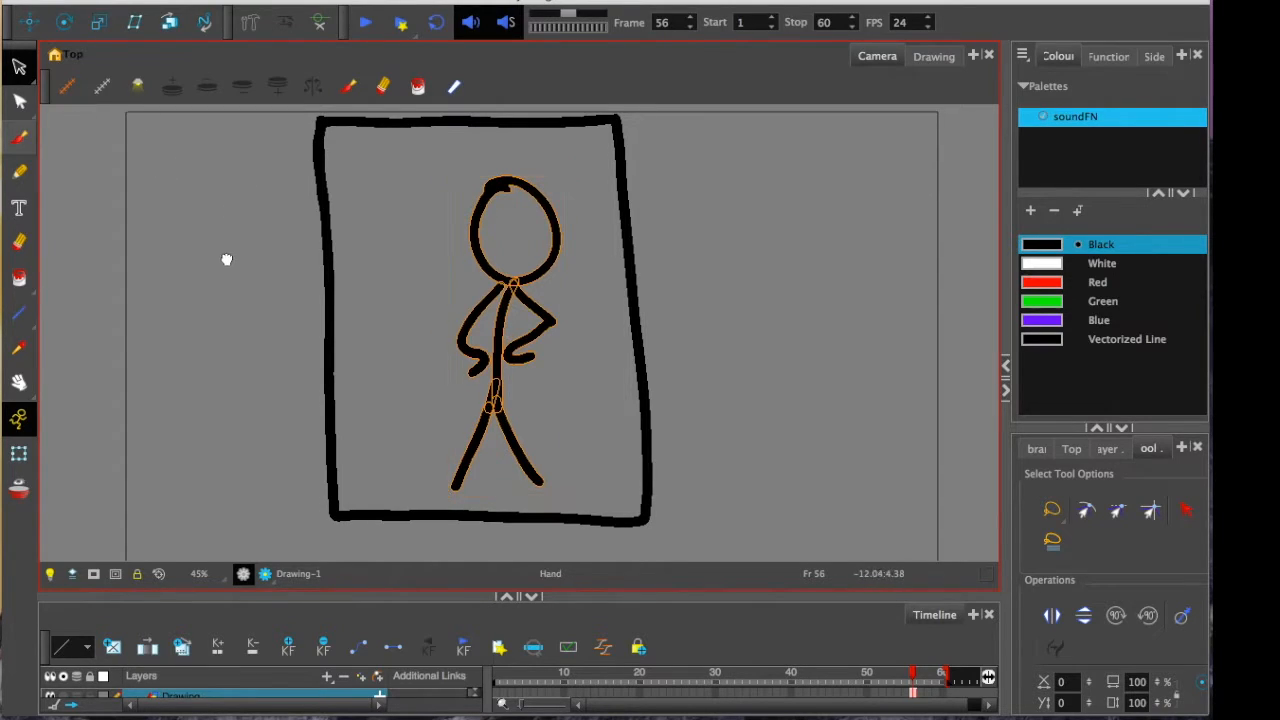
drag(223, 248, 227, 258)
key(1)
click(31, 84)
click(296, 132)
mouse_move(285, 123)
mouse_down()
mouse_move(315, 505)
mouse_move(705, 560)
mouse_move(694, 124)
mouse_up()
mouse_move(357, 334)
mouse_down()
mouse_move(363, 374)
mouse_move(214, 377)
mouse_up()
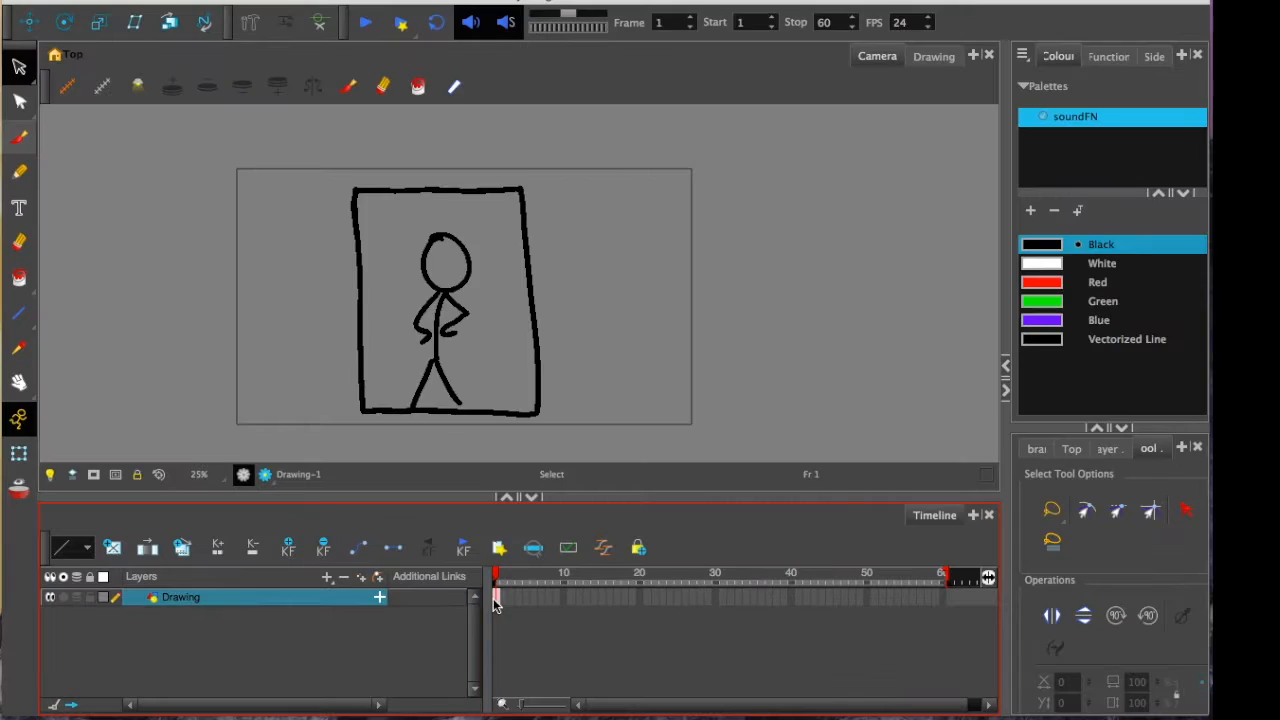
Step: On frame 1, select the whole drawing with the Select tool and shift it slightly to the right
click(528, 597)
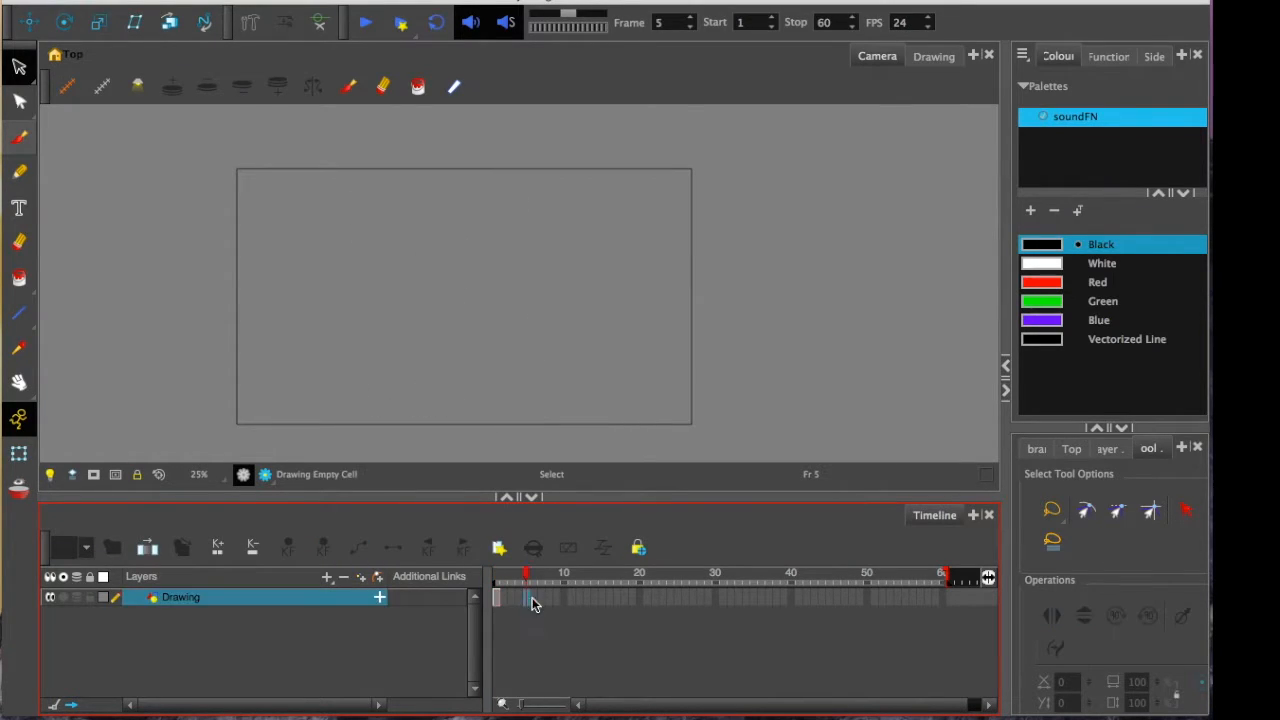
click(497, 597)
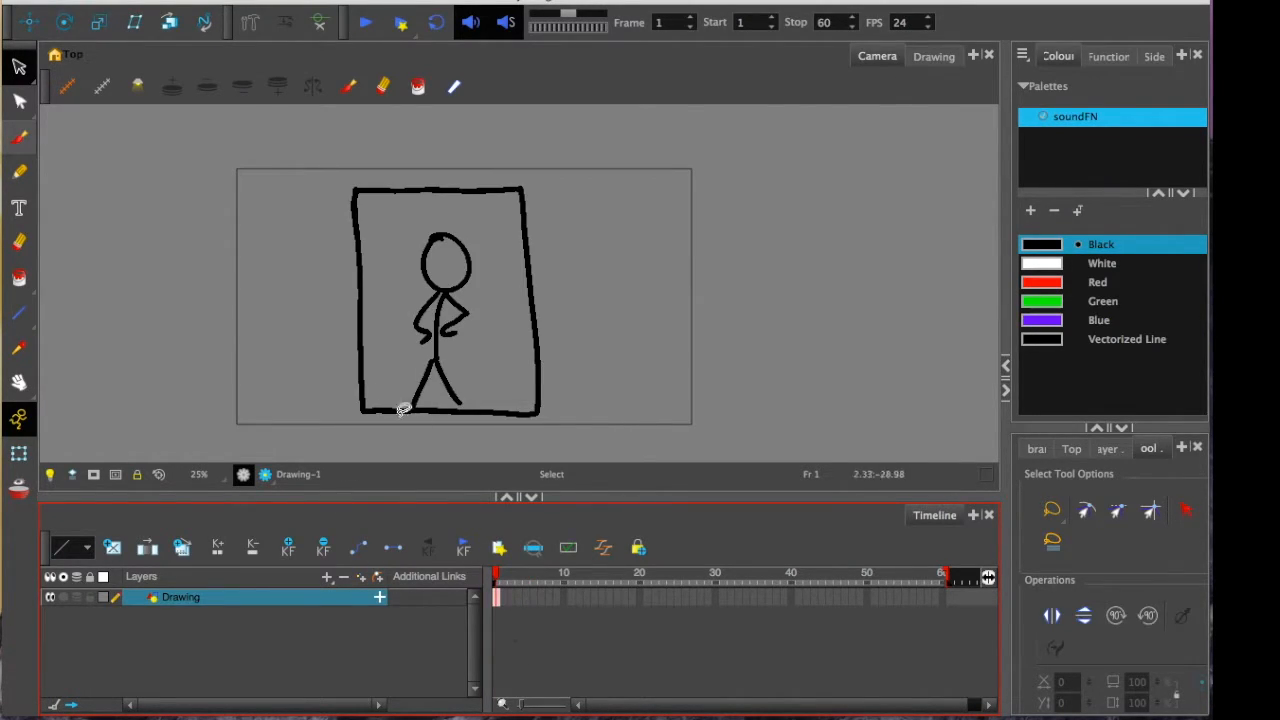
click(22, 68)
mouse_move(277, 169)
mouse_down()
mouse_move(300, 400)
mouse_move(337, 363)
mouse_up()
key(2)
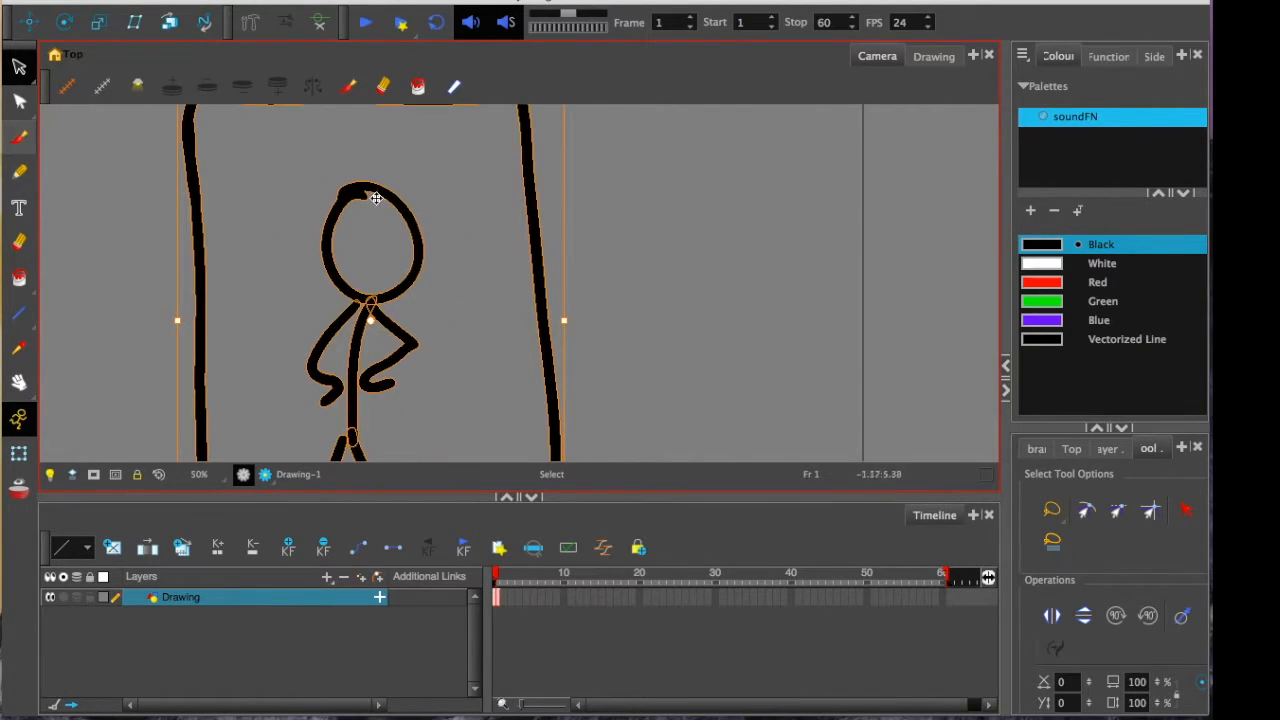
click(244, 474)
key(1)
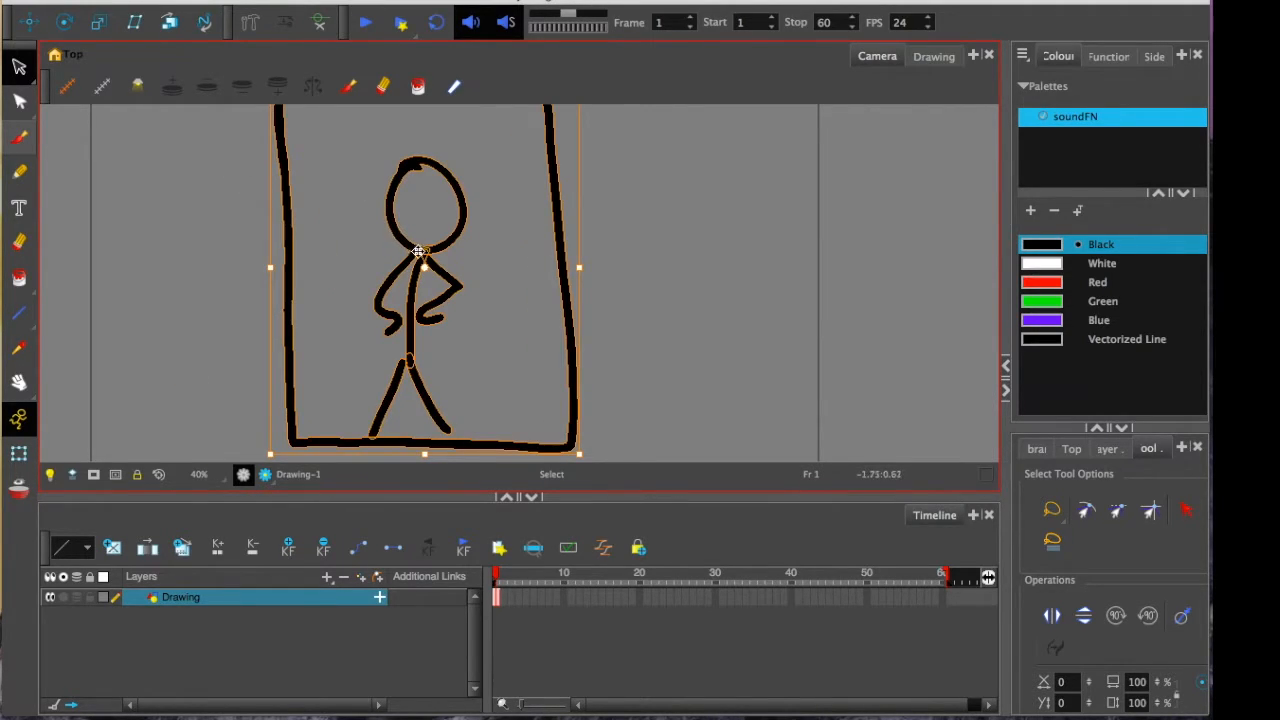
key(1)
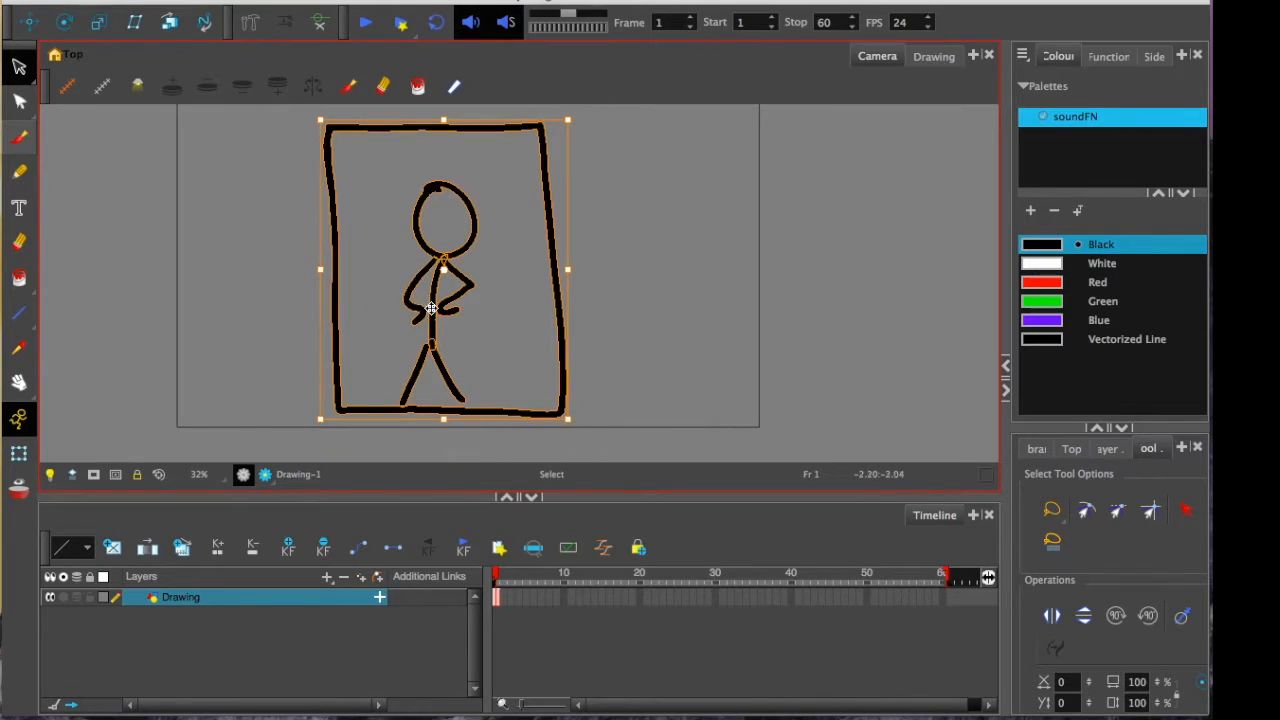
mouse_move(424, 302)
mouse_down()
mouse_move(309, 341)
mouse_move(429, 314)
mouse_move(537, 345)
mouse_move(471, 338)
mouse_up()
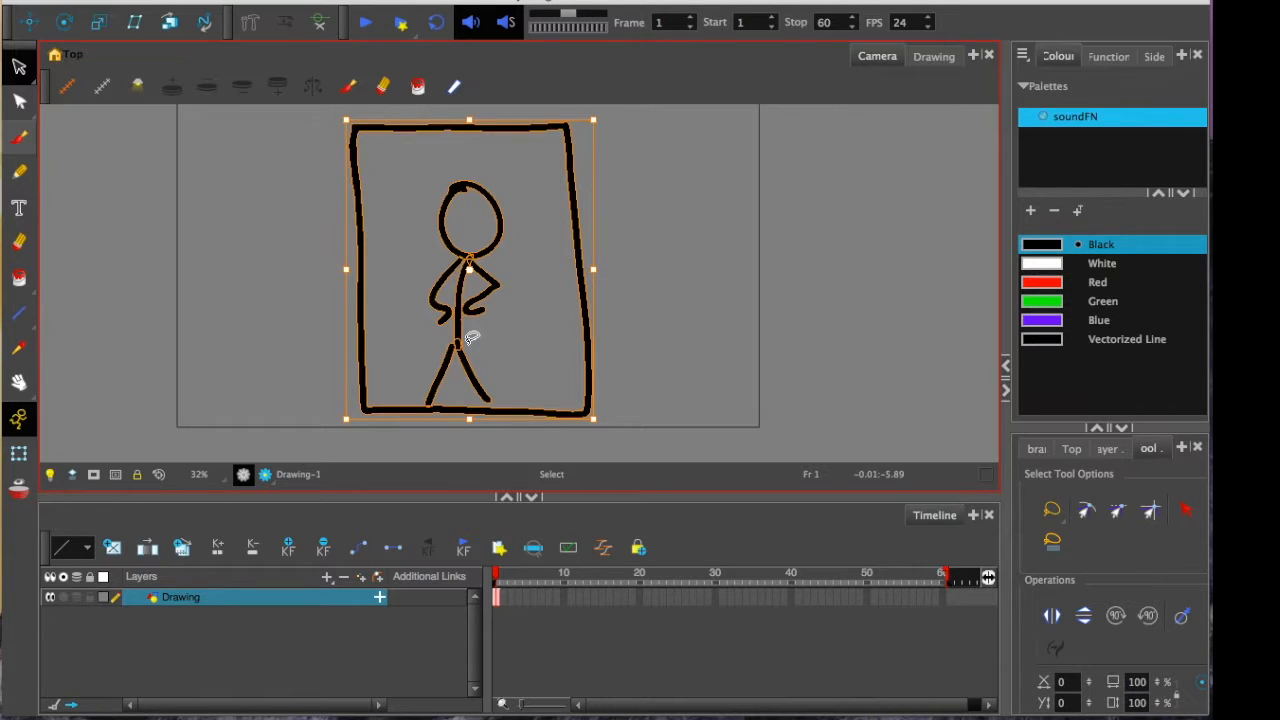
Step: Delete the rectangle around the stick figure and nudge the remaining figure slightly
mouse_move(283, 150)
mouse_down()
mouse_move(341, 94)
mouse_move(299, 246)
mouse_move(374, 391)
mouse_up()
key(Delete)
mouse_move(471, 343)
mouse_down()
mouse_move(449, 325)
mouse_move(443, 337)
mouse_move(465, 346)
mouse_up()
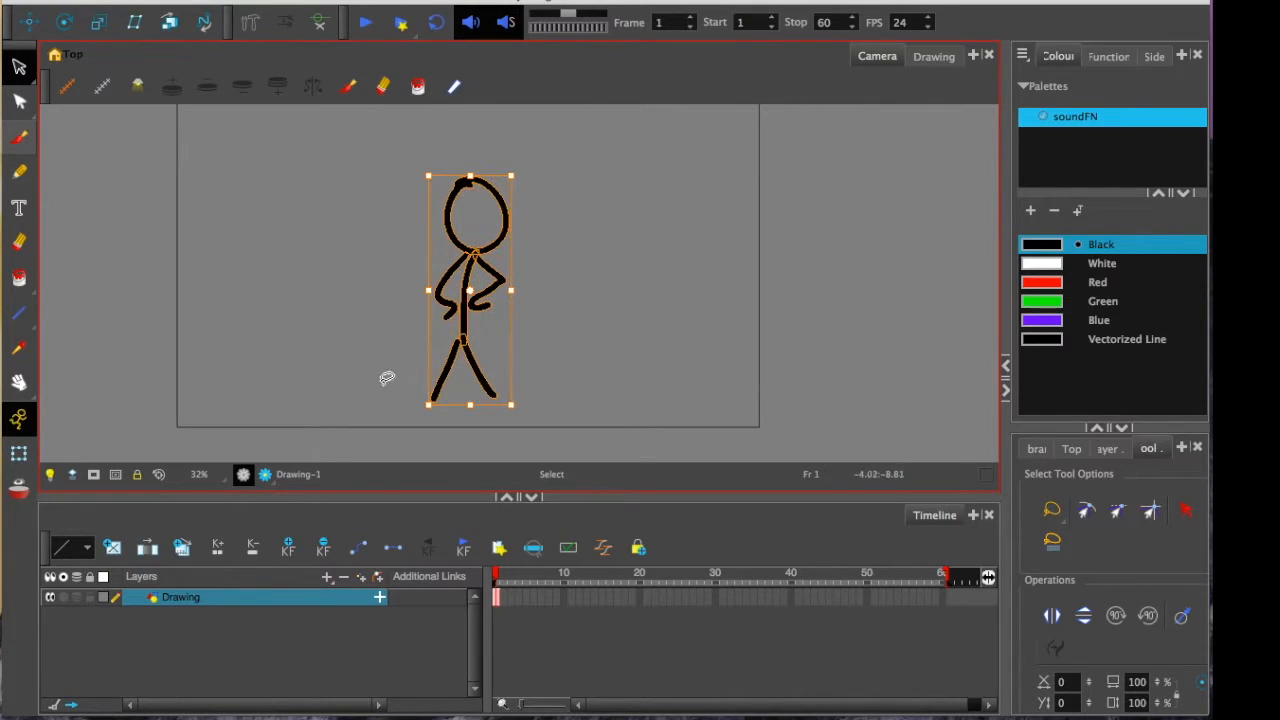
Step: Move the stick figure to the left edge of the camera frame on frame 1 with the Transform tool
click(19, 455)
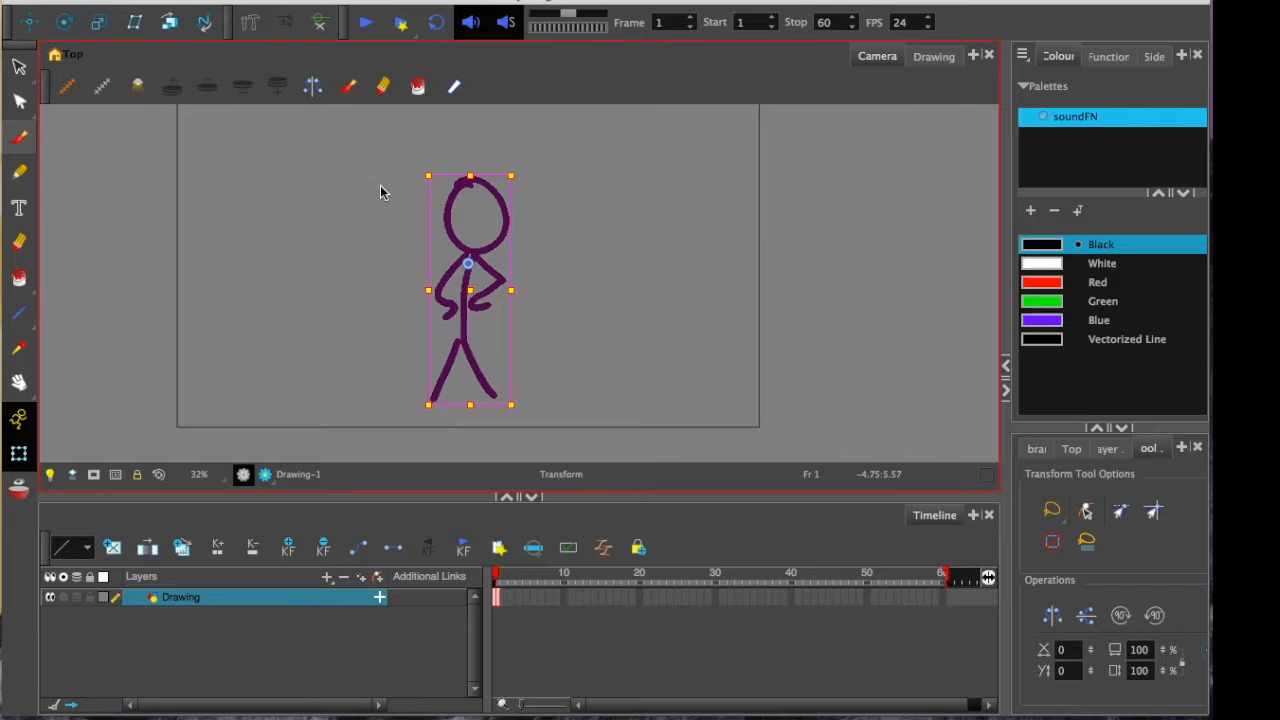
key(space)
drag(429, 331, 387, 341)
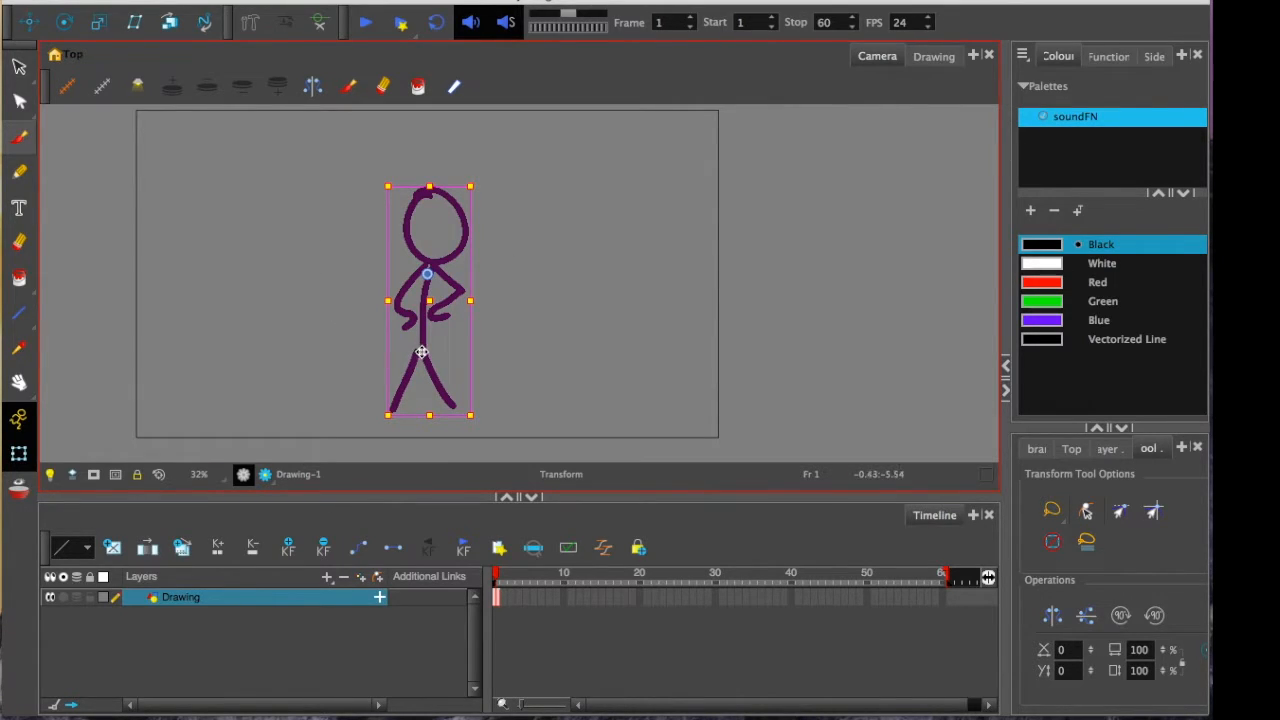
drag(415, 354, 172, 350)
click(495, 612)
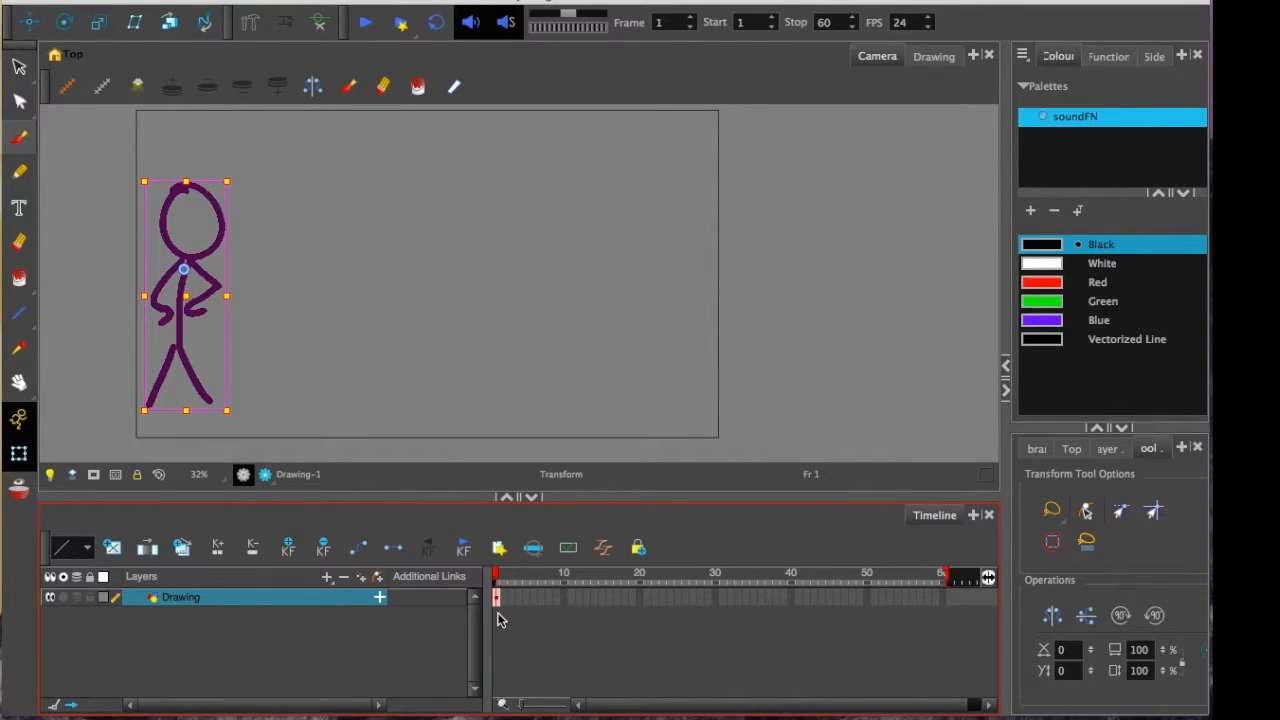
click(500, 612)
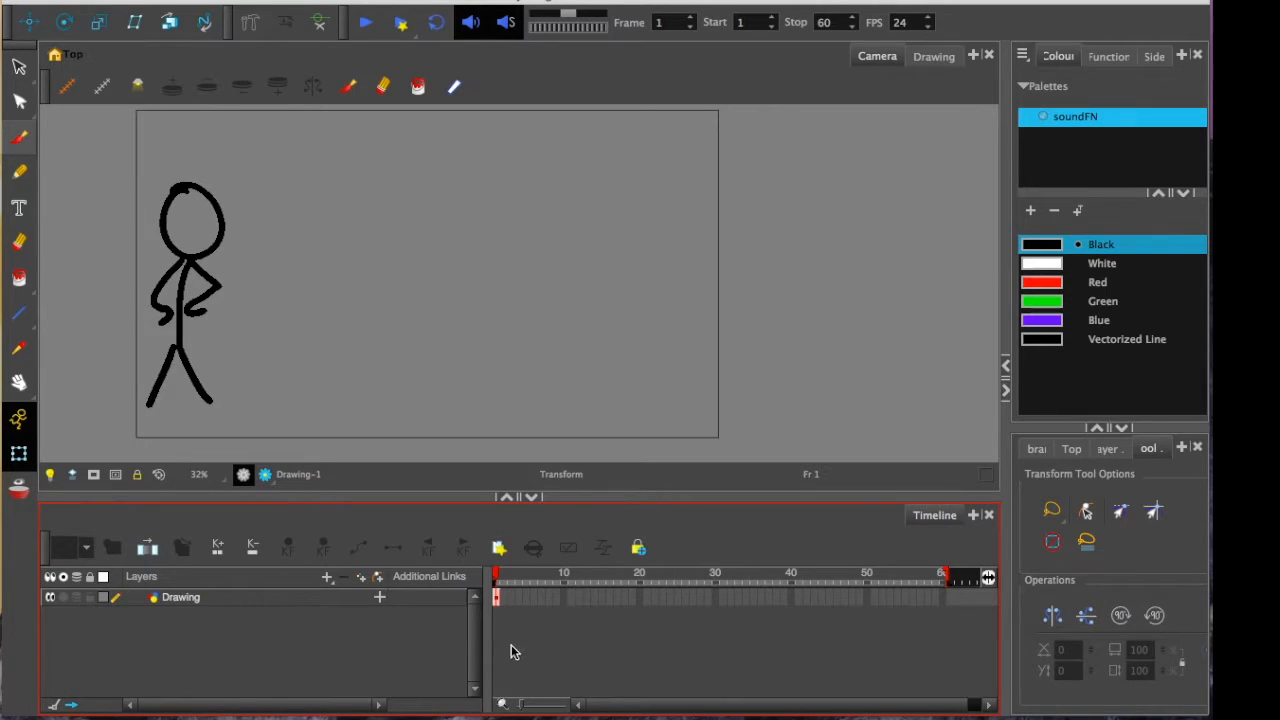
Step: Extend the exposure of the stick figure drawing from frame 1 to frame 20
click(497, 599)
key(plus)
key(plus)
key(plus)
key(plus)
key(plus)
key(plus)
key(plus)
key(plus)
key(plus)
key(plus)
key(plus)
key(plus)
key(plus)
key(plus)
key(plus)
key(plus)
key(plus)
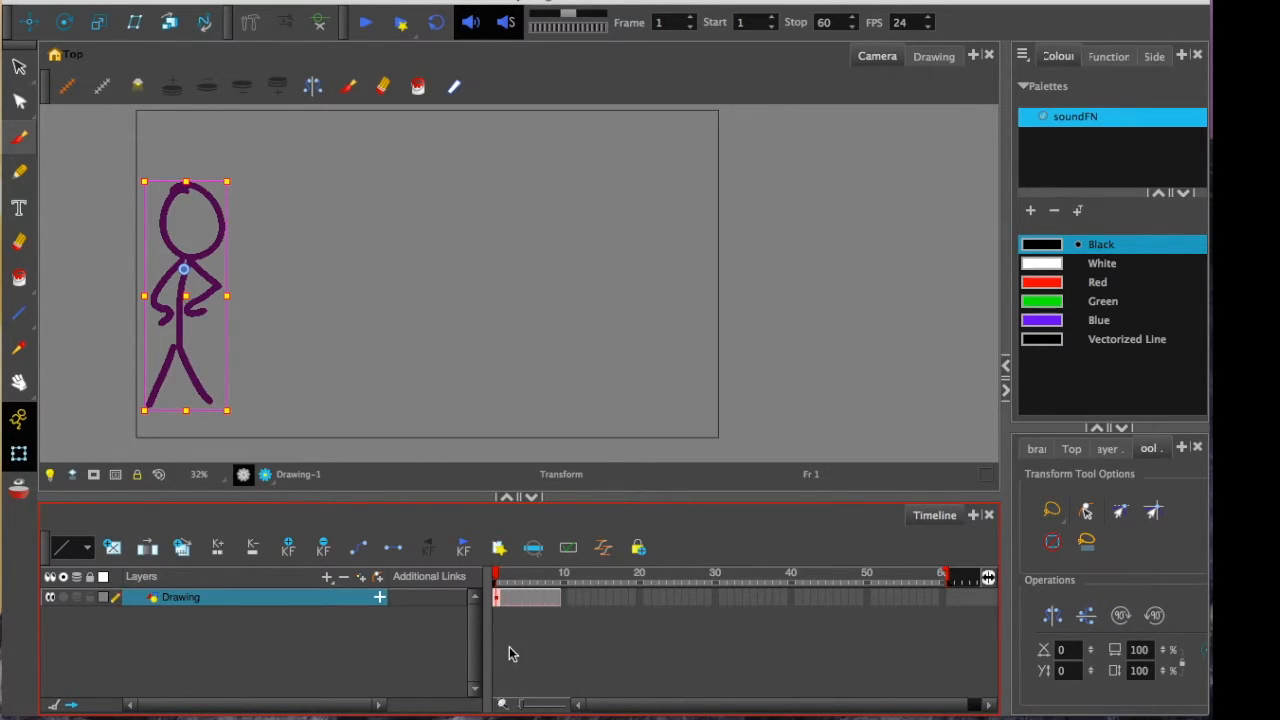
Step: On frame 20, move the stick figure to the right edge of the camera frame with Transform and scrub the resulting motion
drag(497, 598, 641, 600)
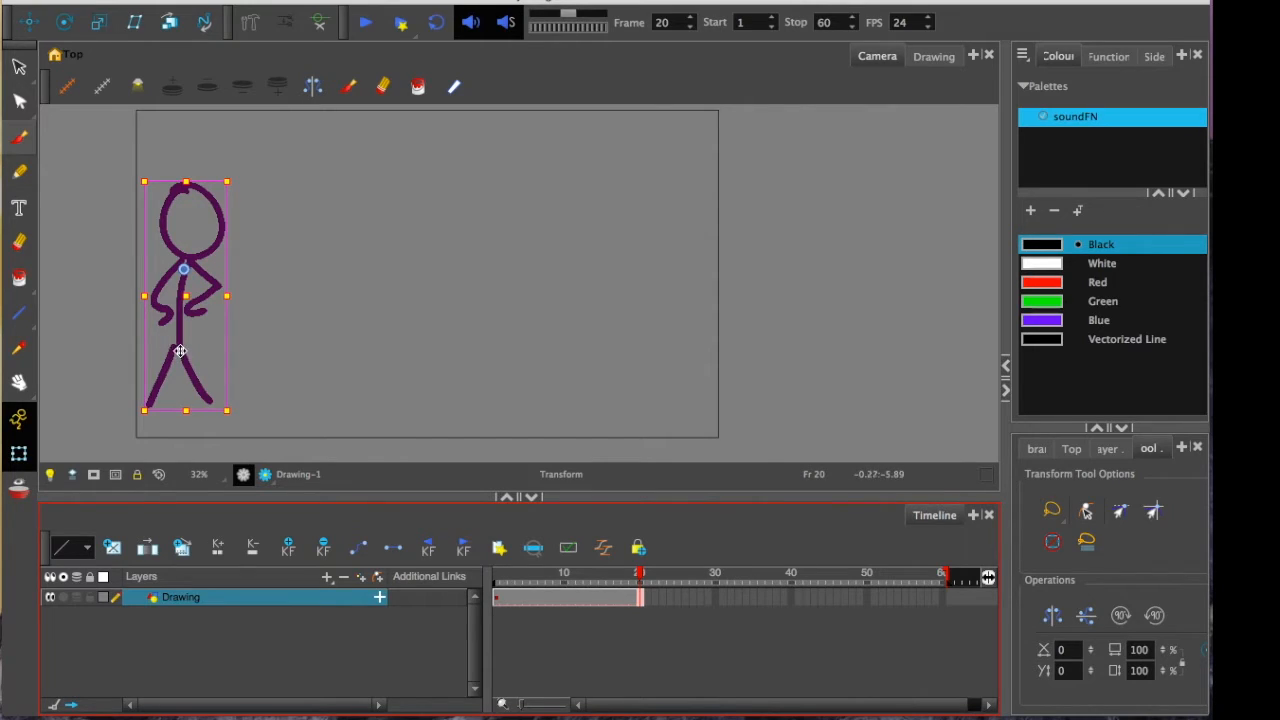
mouse_move(184, 346)
mouse_down()
mouse_move(624, 338)
mouse_move(634, 350)
mouse_up()
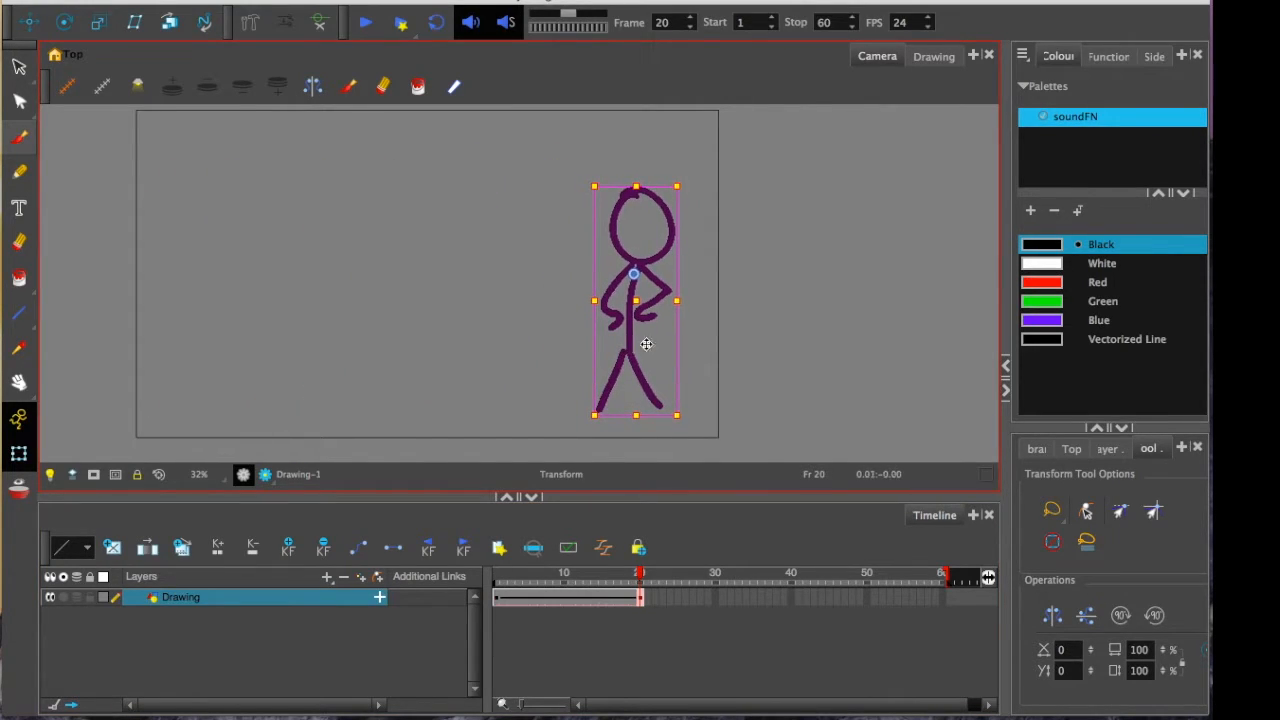
click(627, 580)
mouse_move(627, 580)
mouse_down()
mouse_move(485, 610)
mouse_move(636, 638)
mouse_move(517, 634)
mouse_move(543, 640)
mouse_move(606, 602)
mouse_move(571, 618)
mouse_up()
click(501, 597)
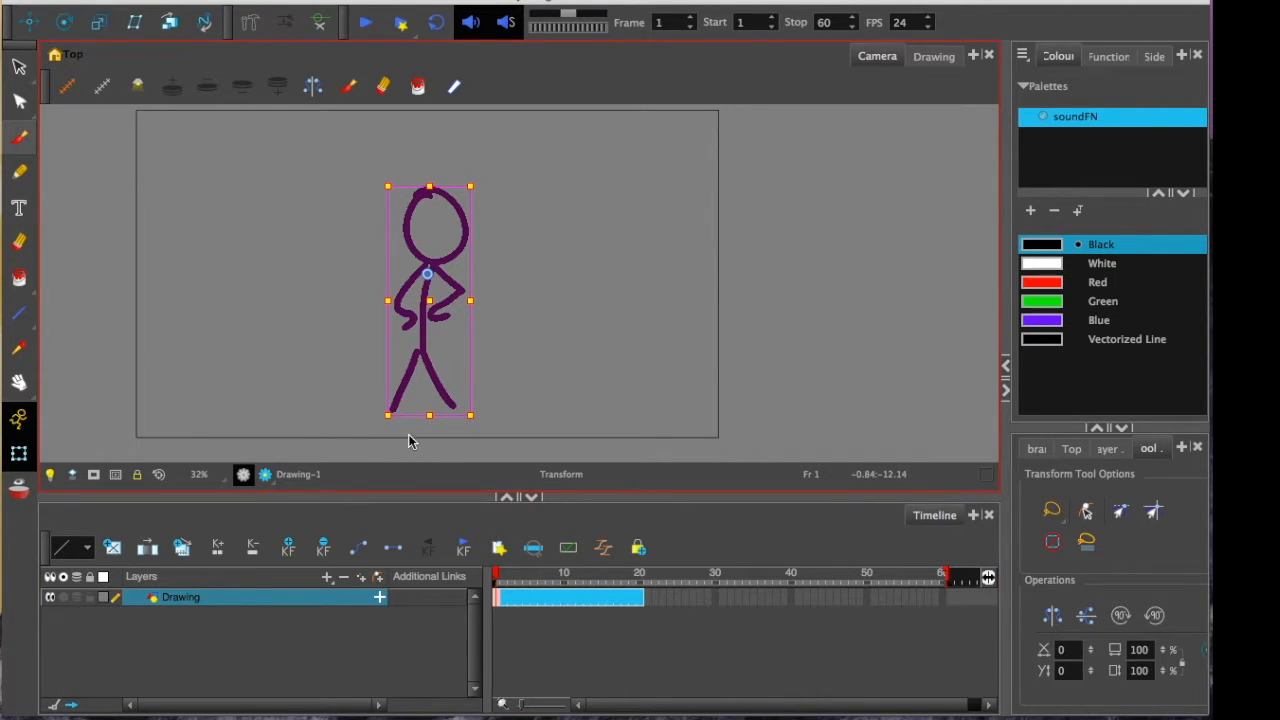
Step: On frame 1, move the stick figure to the left side of the camera frame with the Select tool
click(20, 66)
click(331, 371)
mouse_move(319, 298)
mouse_down()
mouse_move(380, 120)
mouse_move(319, 300)
mouse_up()
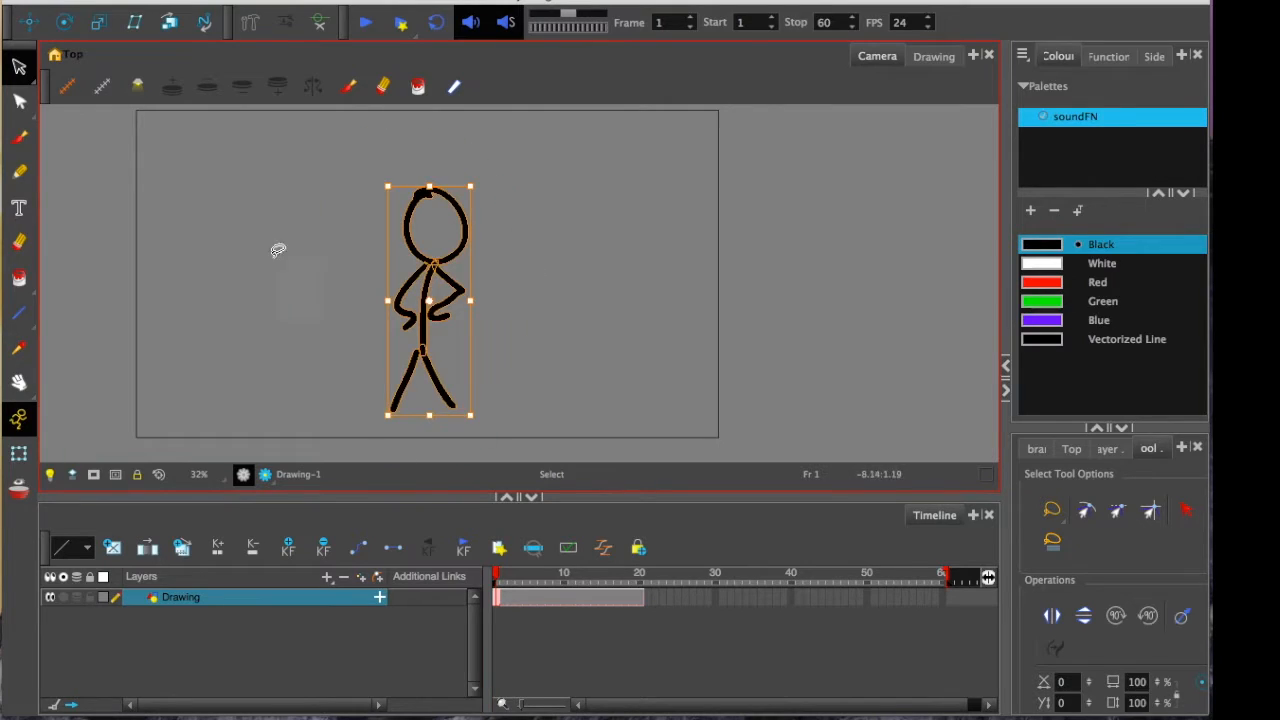
drag(423, 363, 208, 364)
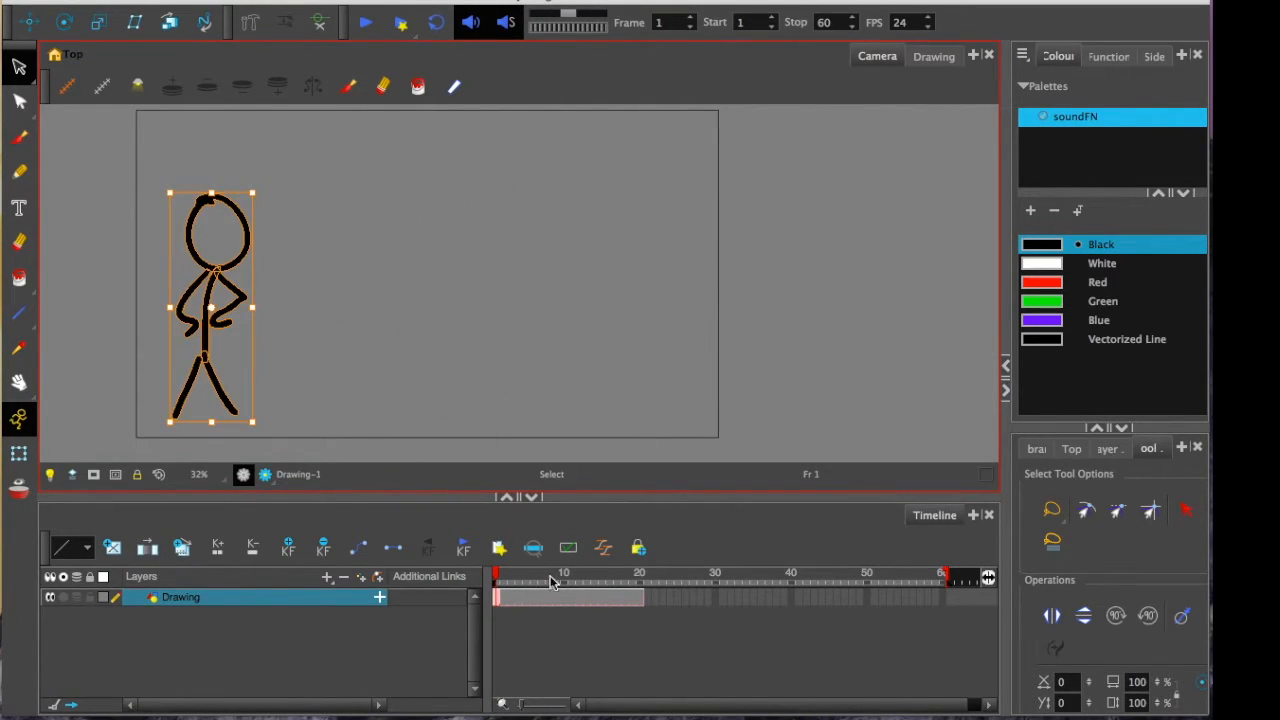
Step: On frame 20, move the stick figure's artwork to the right side of the camera frame and return to frame 1
click(640, 595)
mouse_move(109, 218)
mouse_down()
mouse_move(292, 372)
mouse_move(211, 364)
mouse_move(407, 347)
mouse_move(647, 356)
mouse_up()
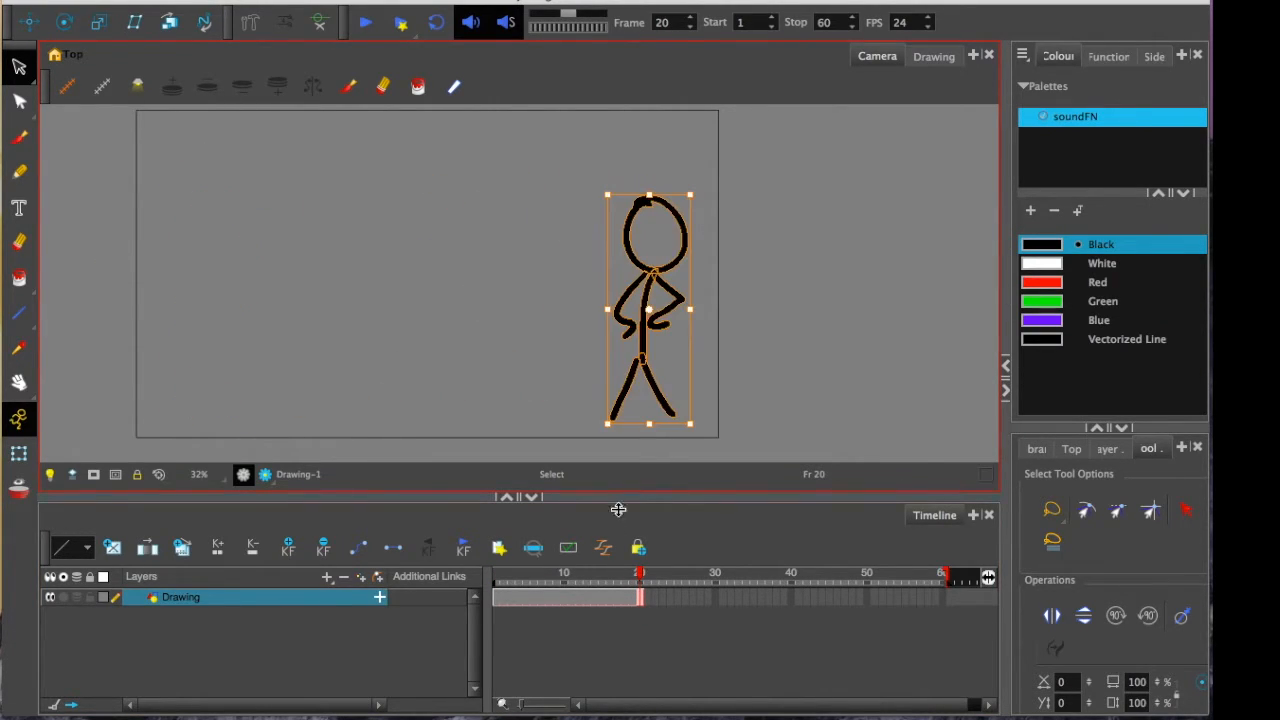
click(497, 595)
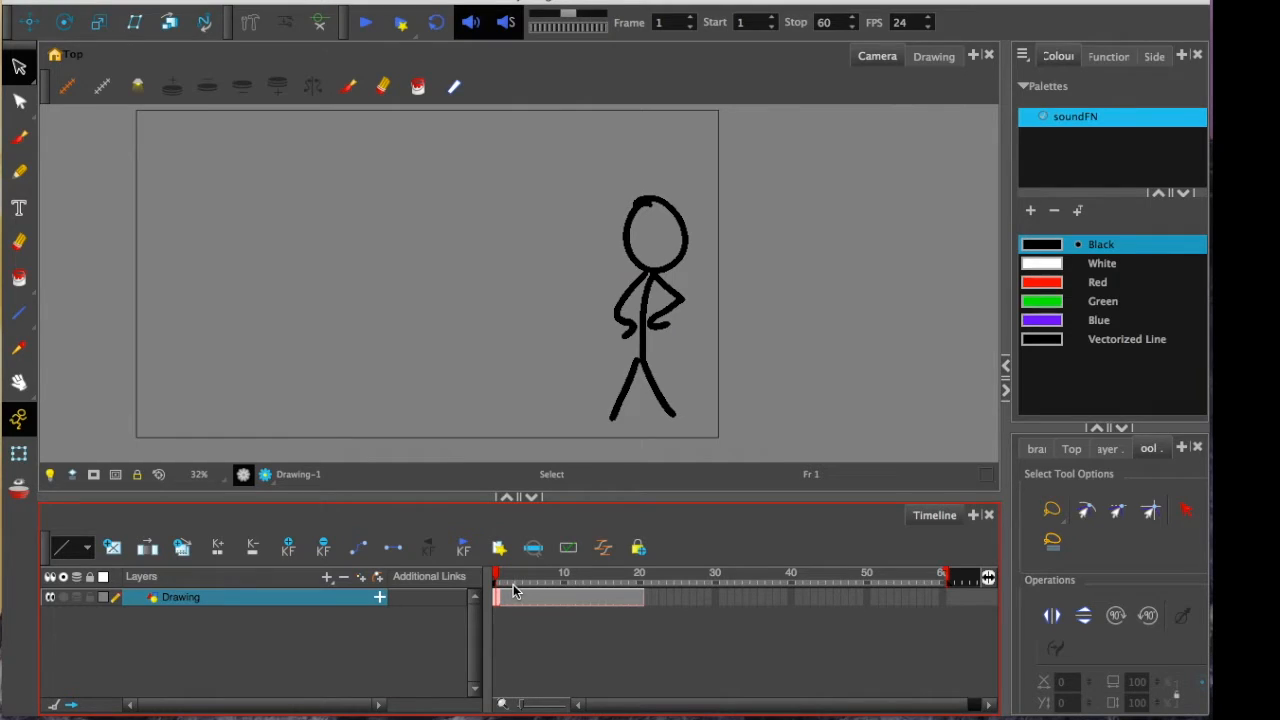
Step: Brush a second stick figure with folded arms at the left side of the camera frame, redrawing its body line
click(653, 300)
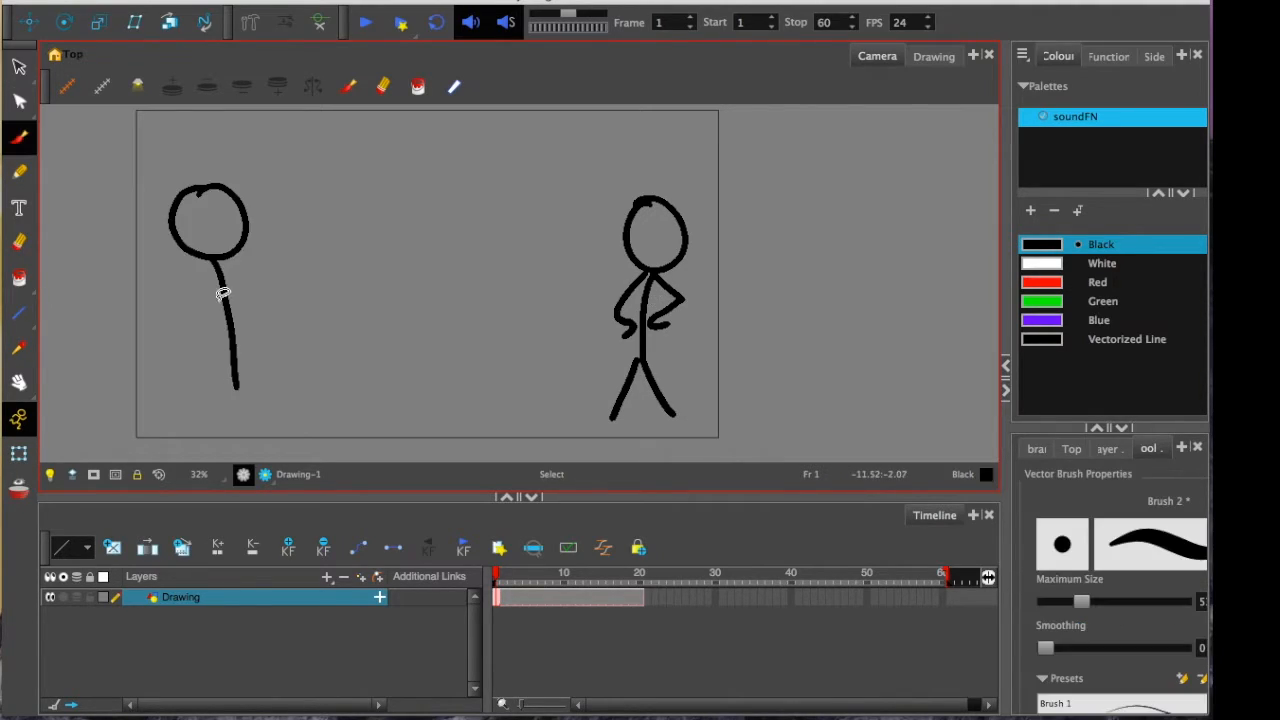
key(super+z)
mouse_move(206, 255)
mouse_down()
mouse_move(220, 299)
mouse_move(209, 441)
mouse_up()
drag(221, 357, 264, 432)
mouse_move(208, 258)
mouse_down()
mouse_move(177, 307)
mouse_move(231, 286)
mouse_move(248, 296)
mouse_up()
mouse_move(212, 250)
mouse_down()
mouse_move(270, 284)
mouse_move(180, 297)
mouse_move(180, 308)
mouse_up()
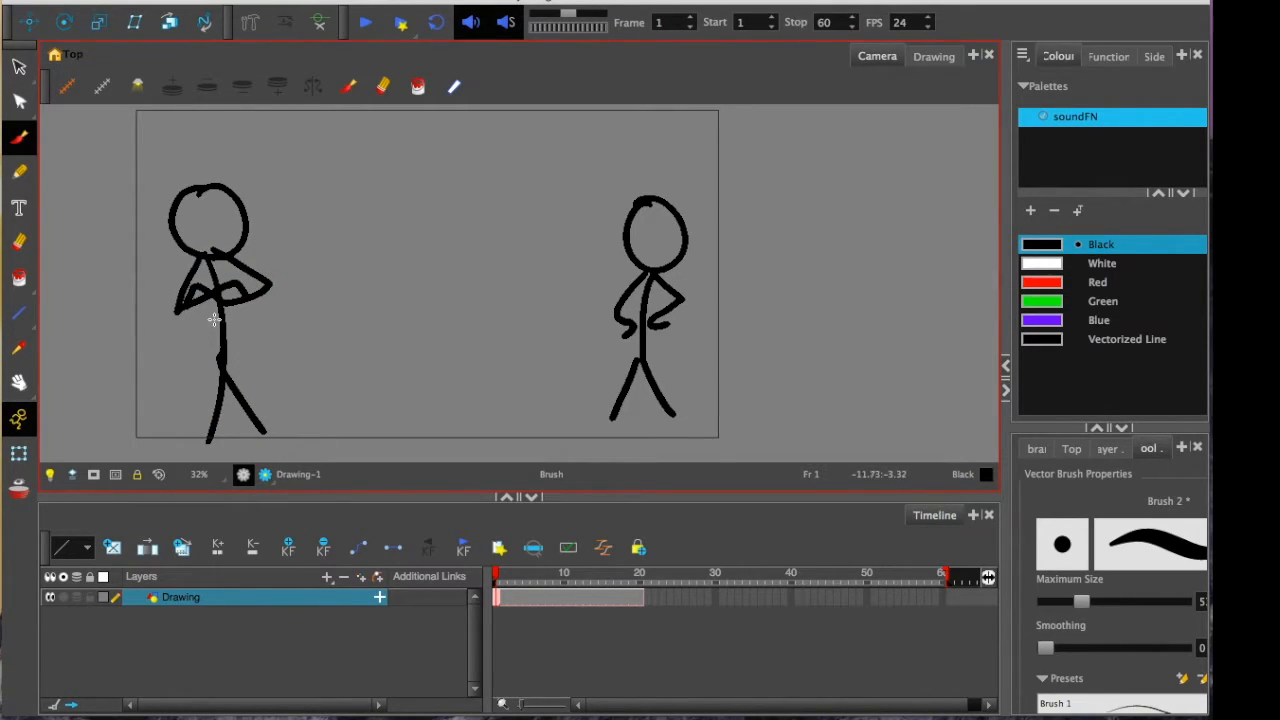
Step: Select the folded-arms stick figure on its own and cut it from the Drawing layer
click(18, 66)
mouse_move(130, 176)
mouse_down()
mouse_move(277, 435)
mouse_move(150, 445)
mouse_up()
drag(191, 114, 143, 298)
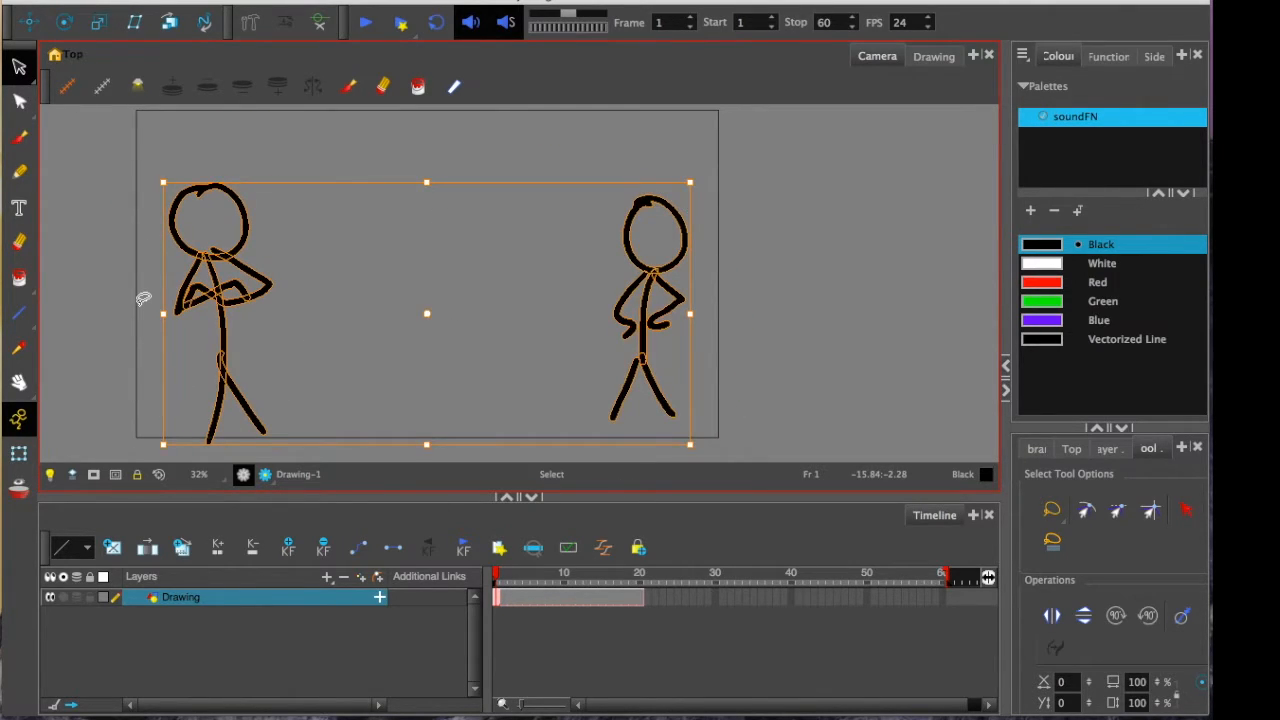
key(ctrl+z)
drag(227, 371, 388, 367)
key(ctrl+z)
mouse_move(130, 190)
mouse_down()
mouse_move(337, 434)
mouse_move(120, 300)
mouse_up()
key(Delete)
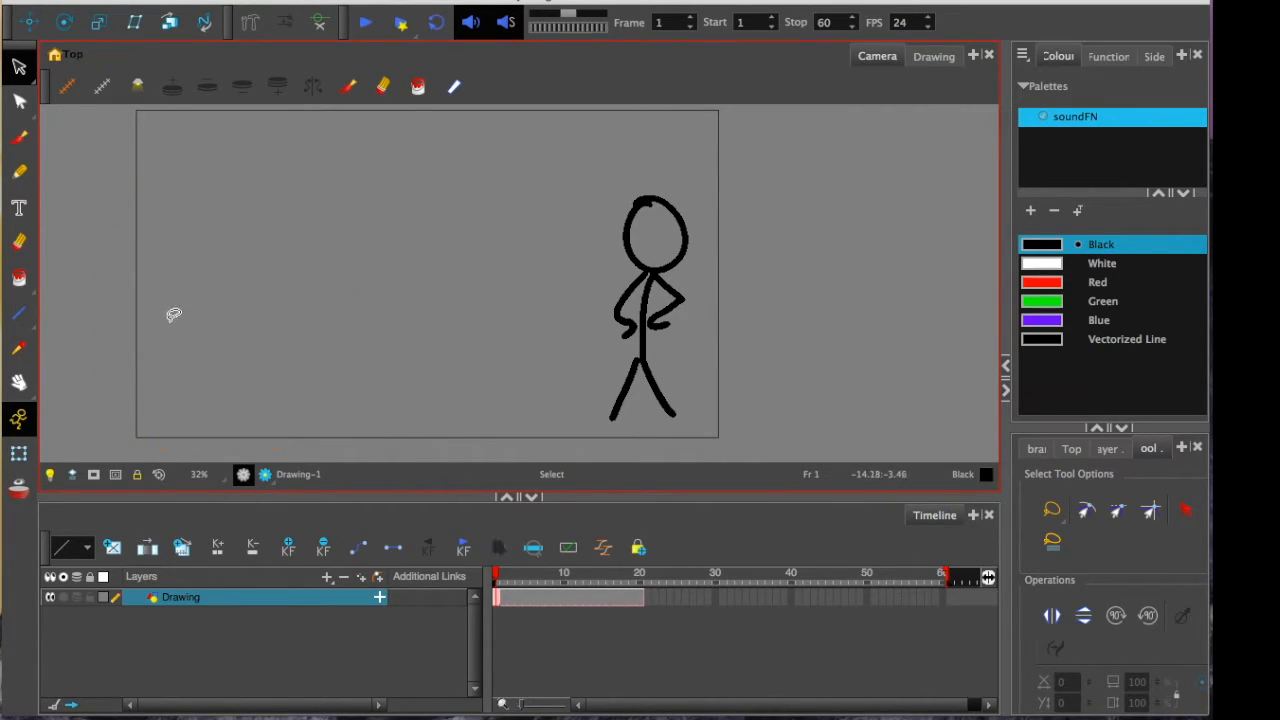
Step: Add a new drawing layer and paste the folded-arms stick figure into its frame 1
click(359, 578)
click(640, 366)
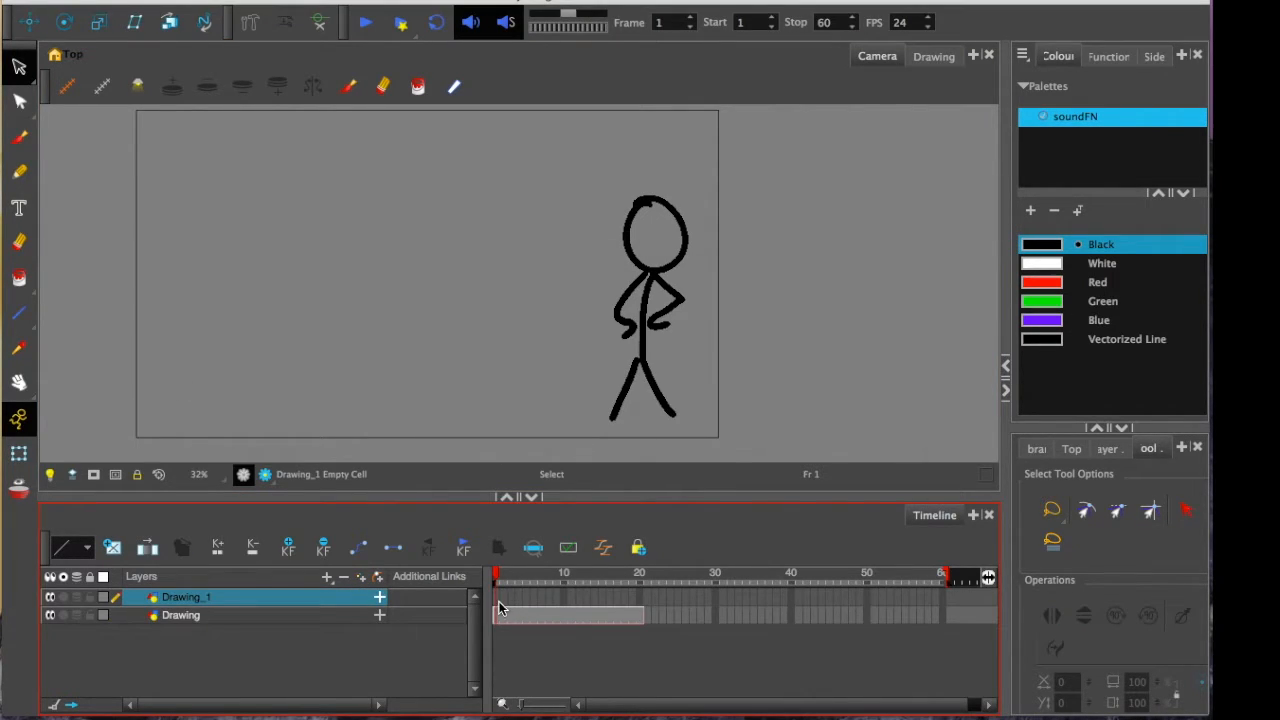
key(ctrl+v)
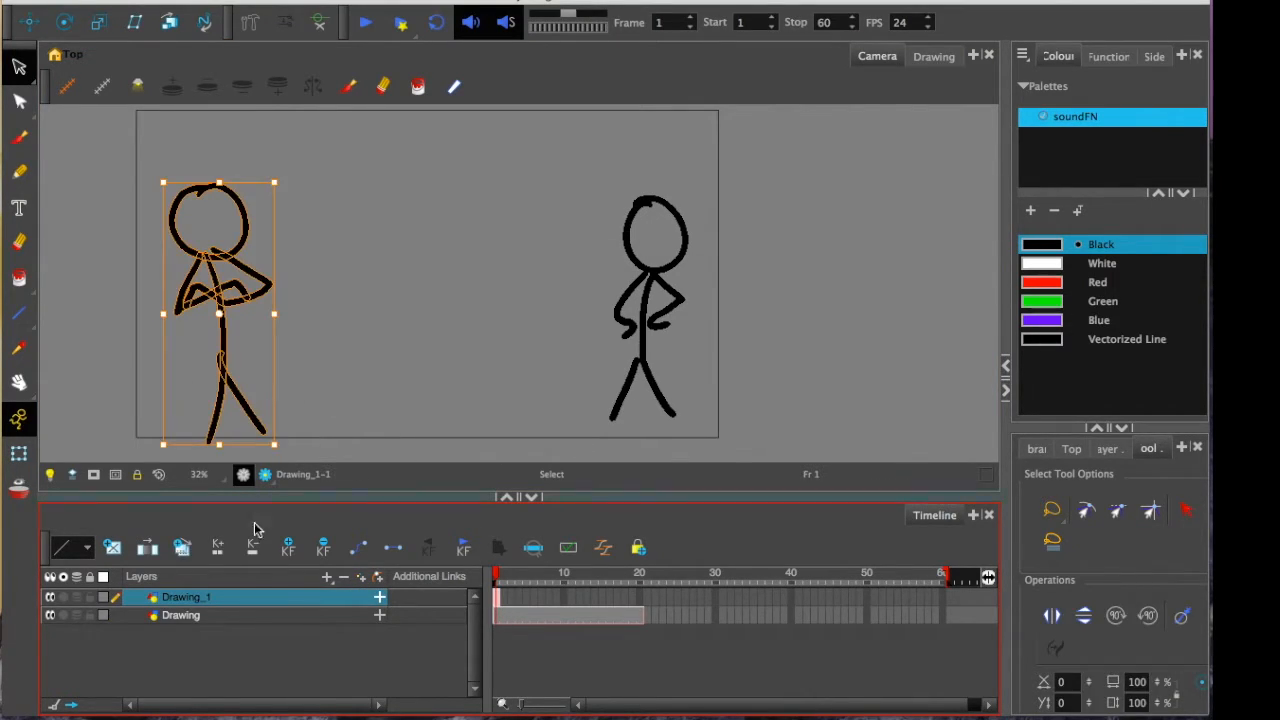
Step: Toggle the visibility of both drawing layers off and on to check which figure each contains
click(252, 615)
click(48, 616)
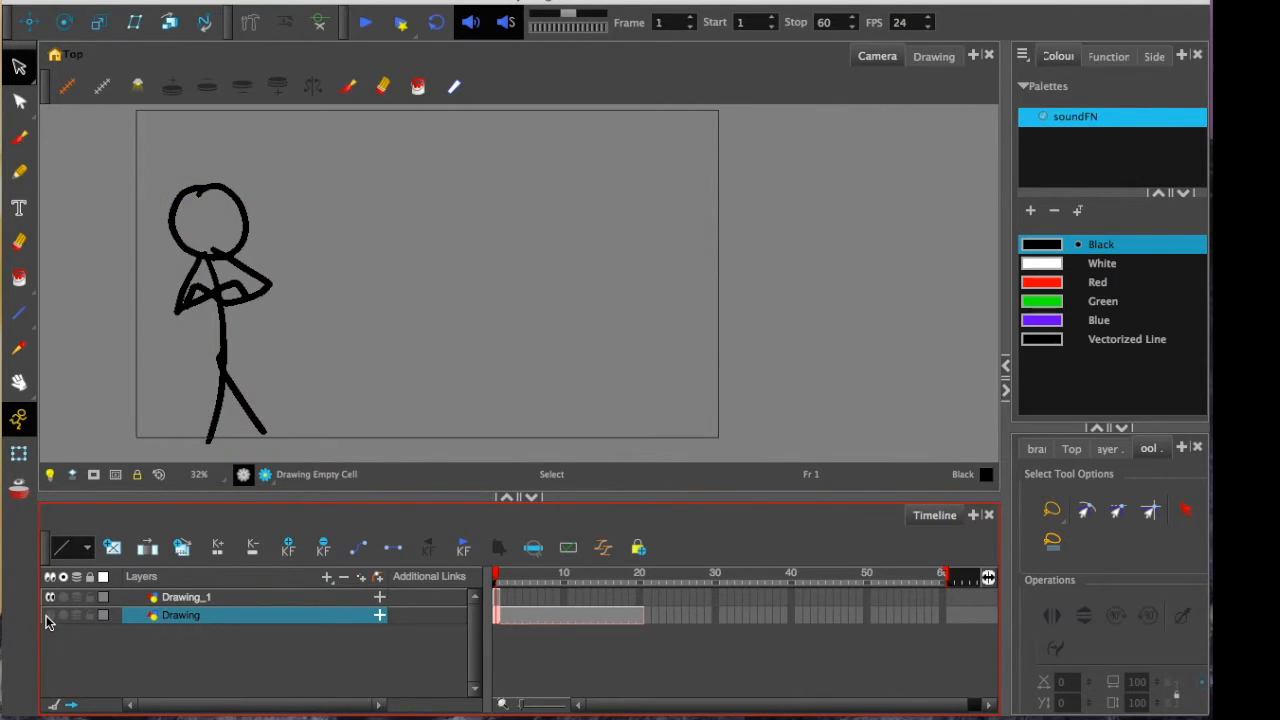
click(50, 598)
click(50, 615)
click(50, 599)
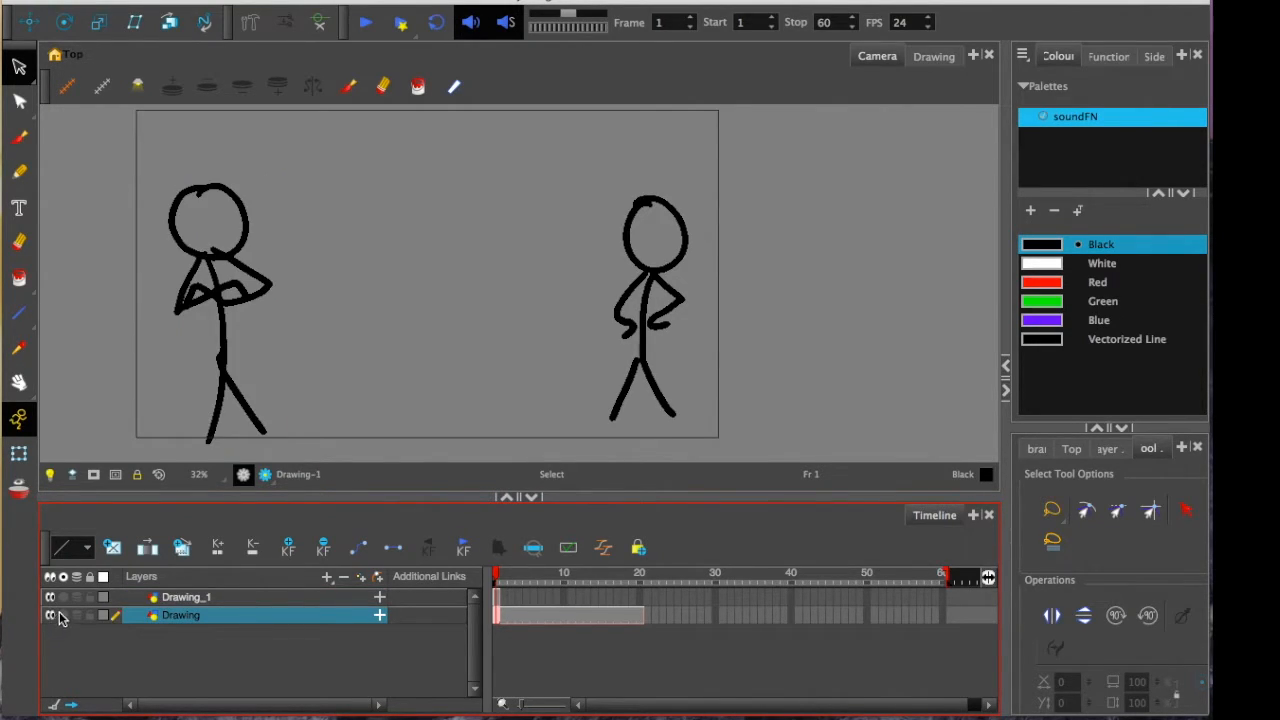
Step: Extend the exposure of the folded-arms figure on the Drawing_1 layer to frame 20
click(495, 597)
key(plus)
key(plus)
key(plus)
key(plus)
key(plus)
key(plus)
key(plus)
key(plus)
key(plus)
key(plus)
key(plus)
key(plus)
key(plus)
key(plus)
key(plus)
key(plus)
key(plus)
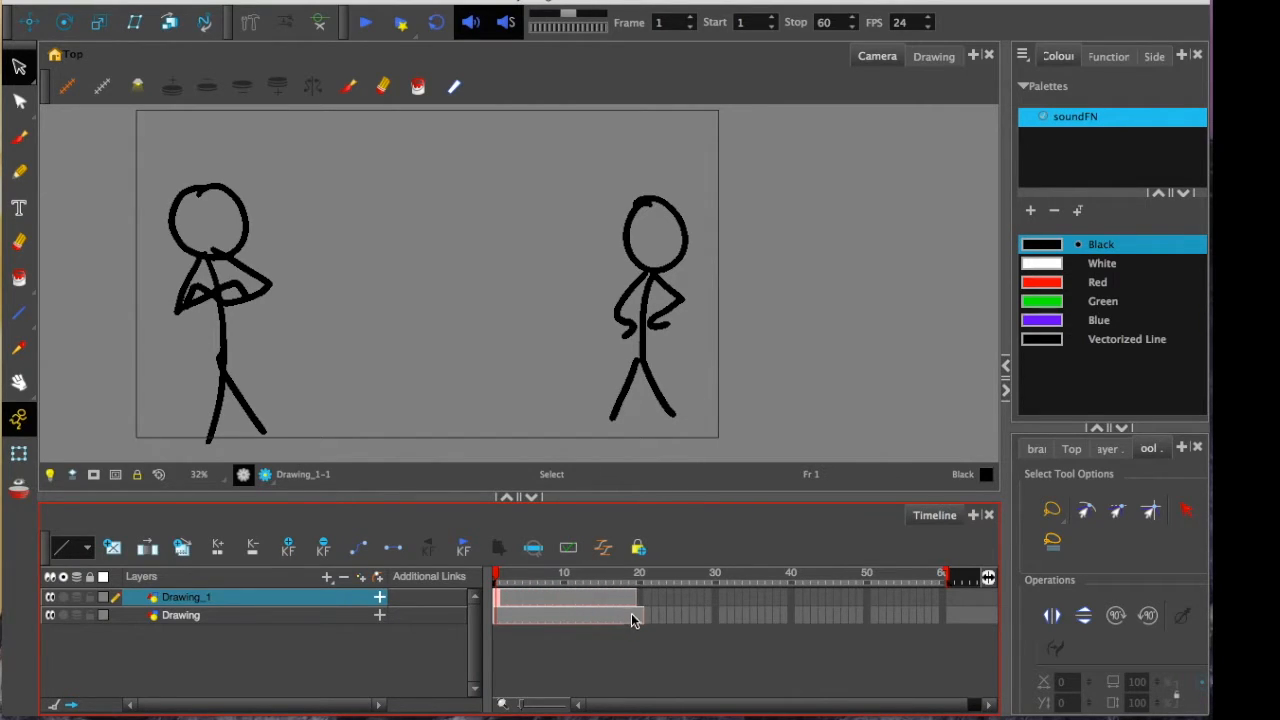
click(645, 604)
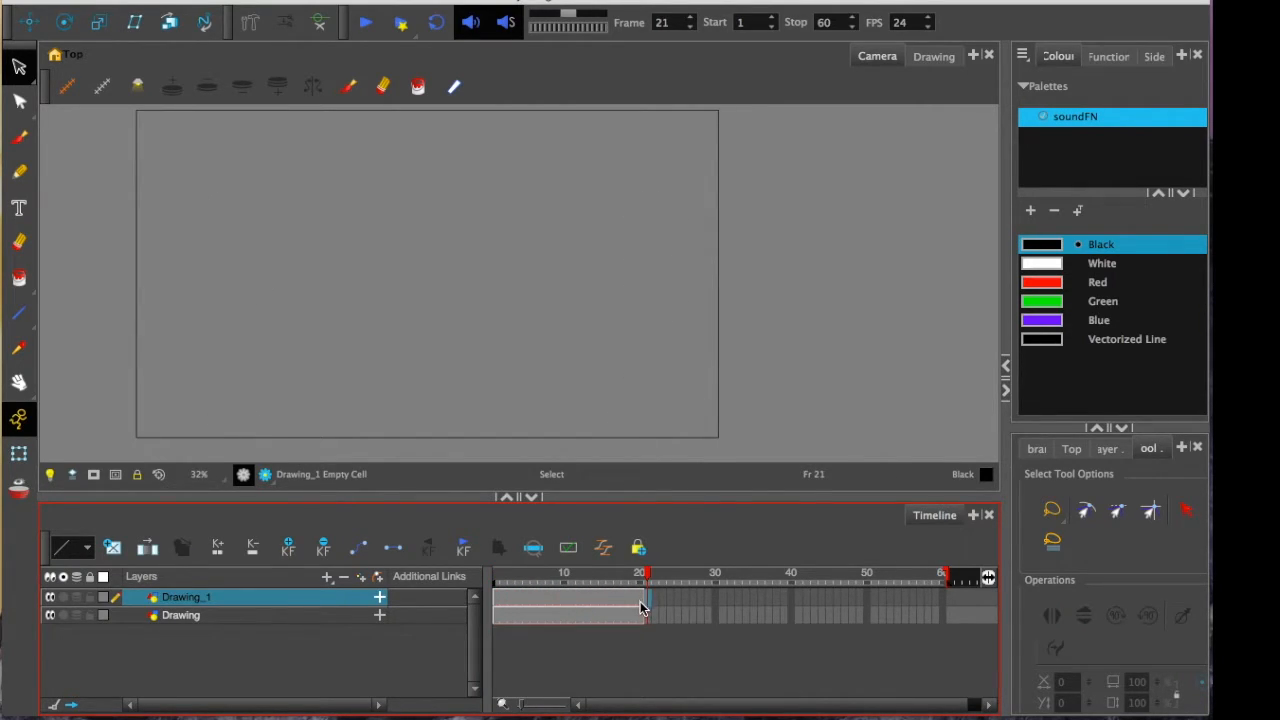
right_click(641, 607)
mouse_move(675, 377)
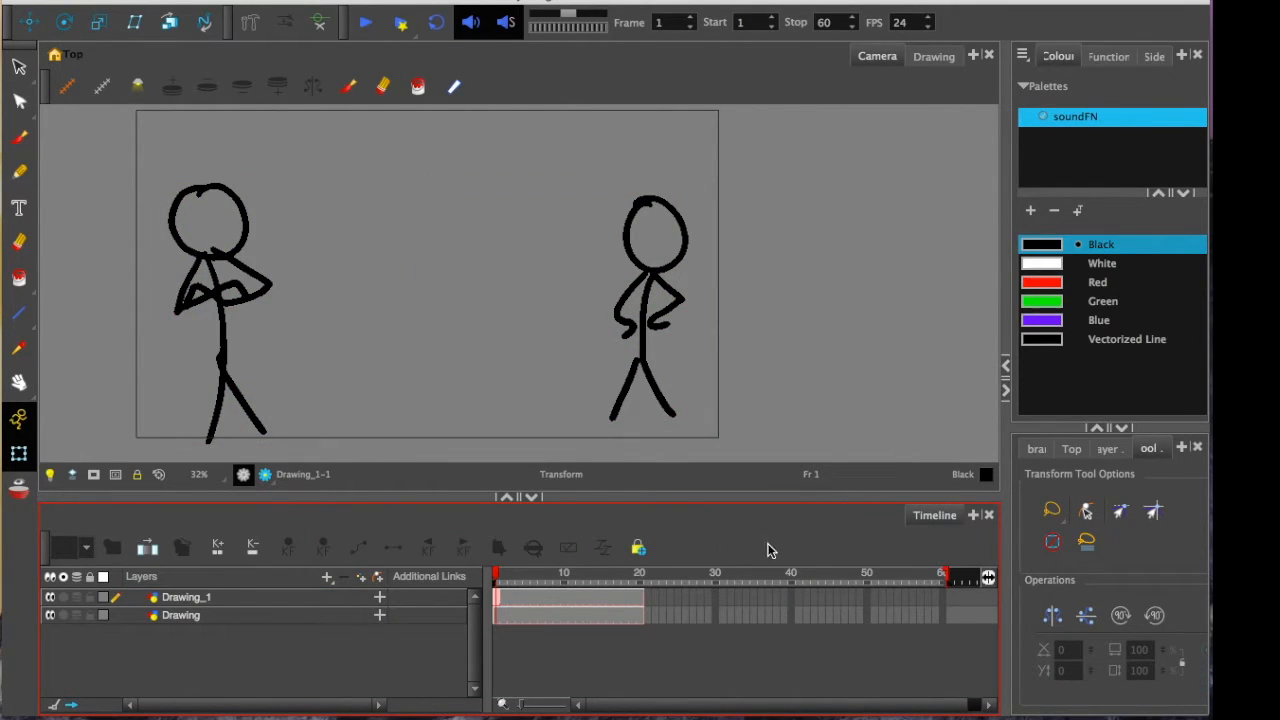
Step: Add motion keyframes at frames 1 and 20 on both the Drawing_1 and Drawing layers
right_click(698, 543)
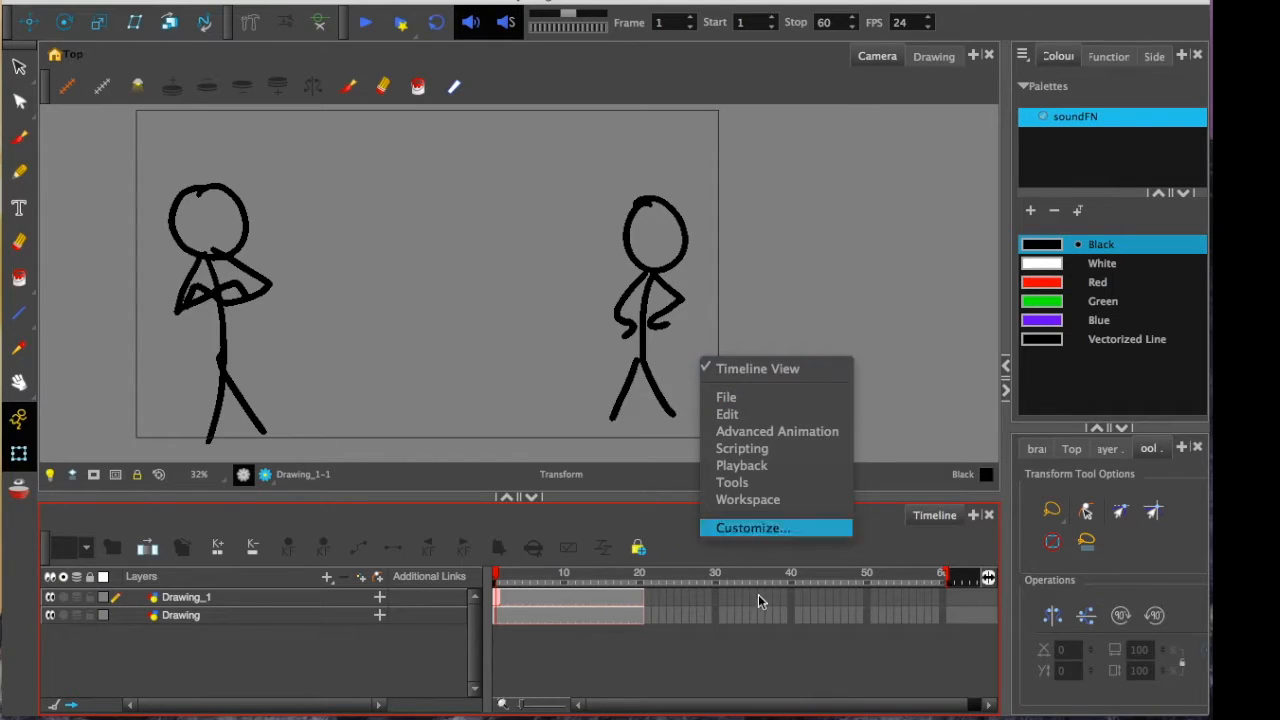
click(751, 657)
click(500, 614)
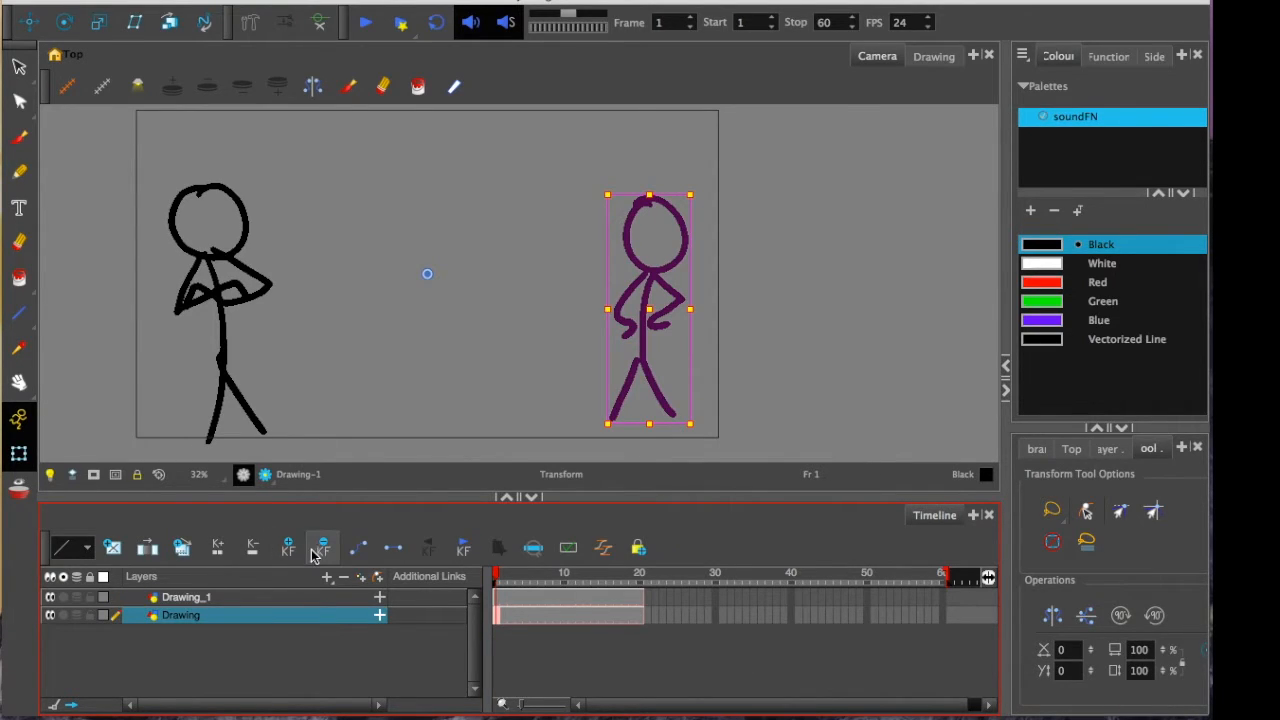
drag(497, 598, 494, 618)
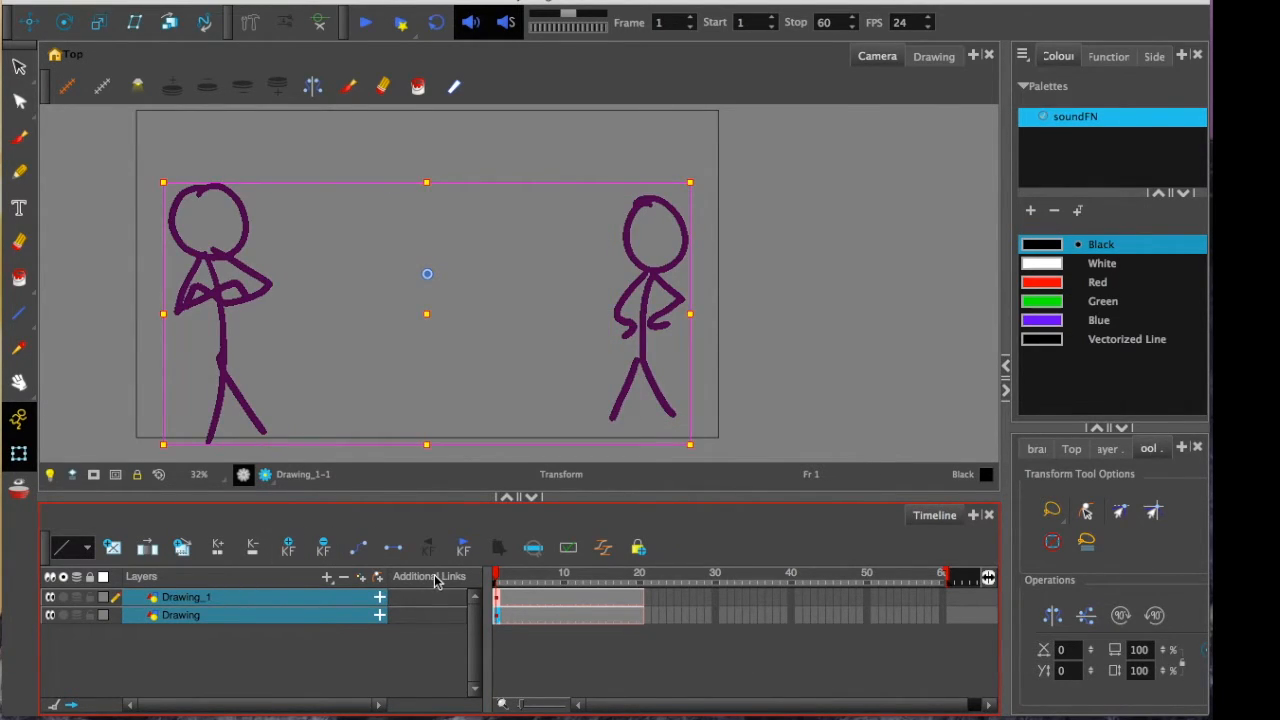
click(642, 617)
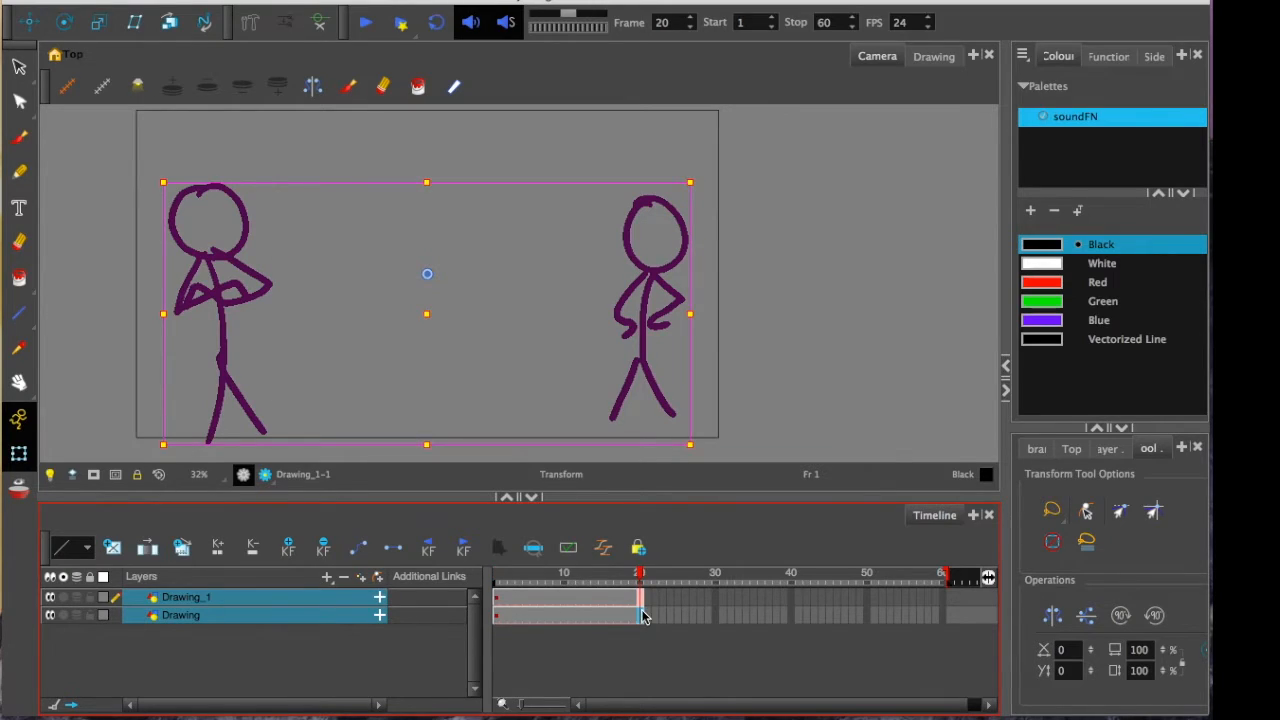
click(573, 676)
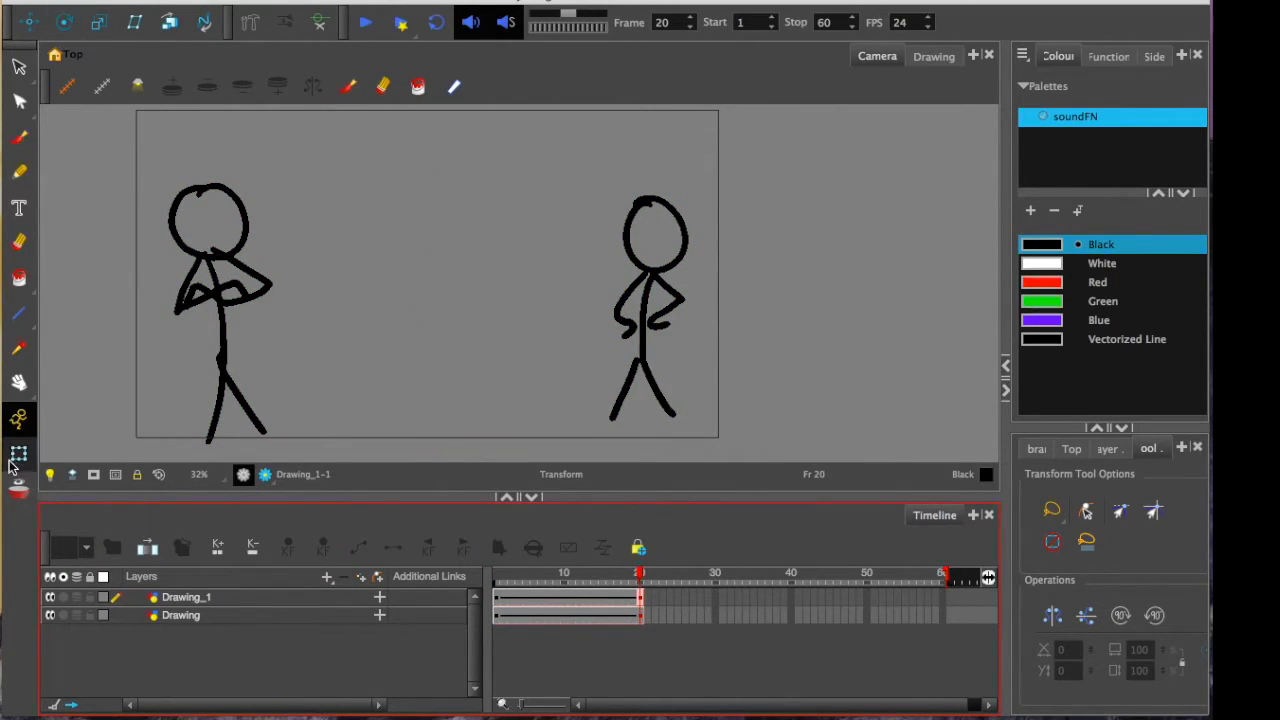
Step: Move both stick figures toward each other at frame 1 with the Transform tool, and scrub to frame 19 to preview the motion
click(496, 600)
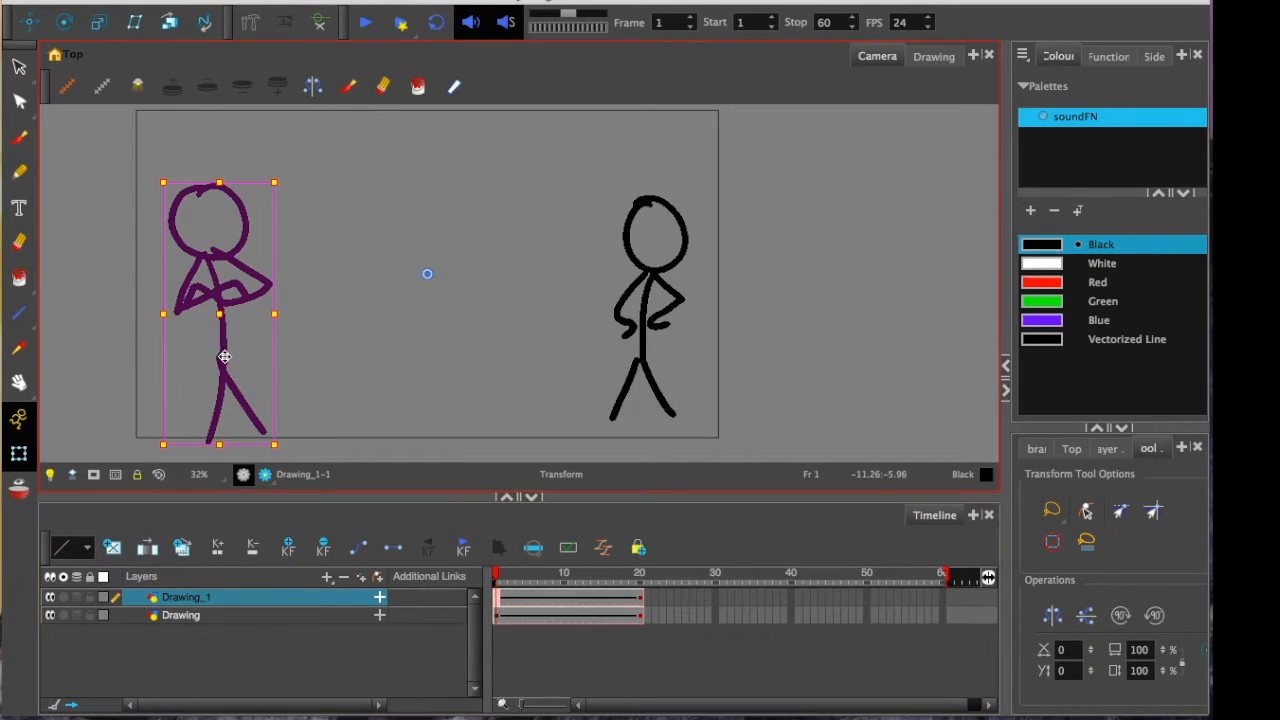
click(497, 617)
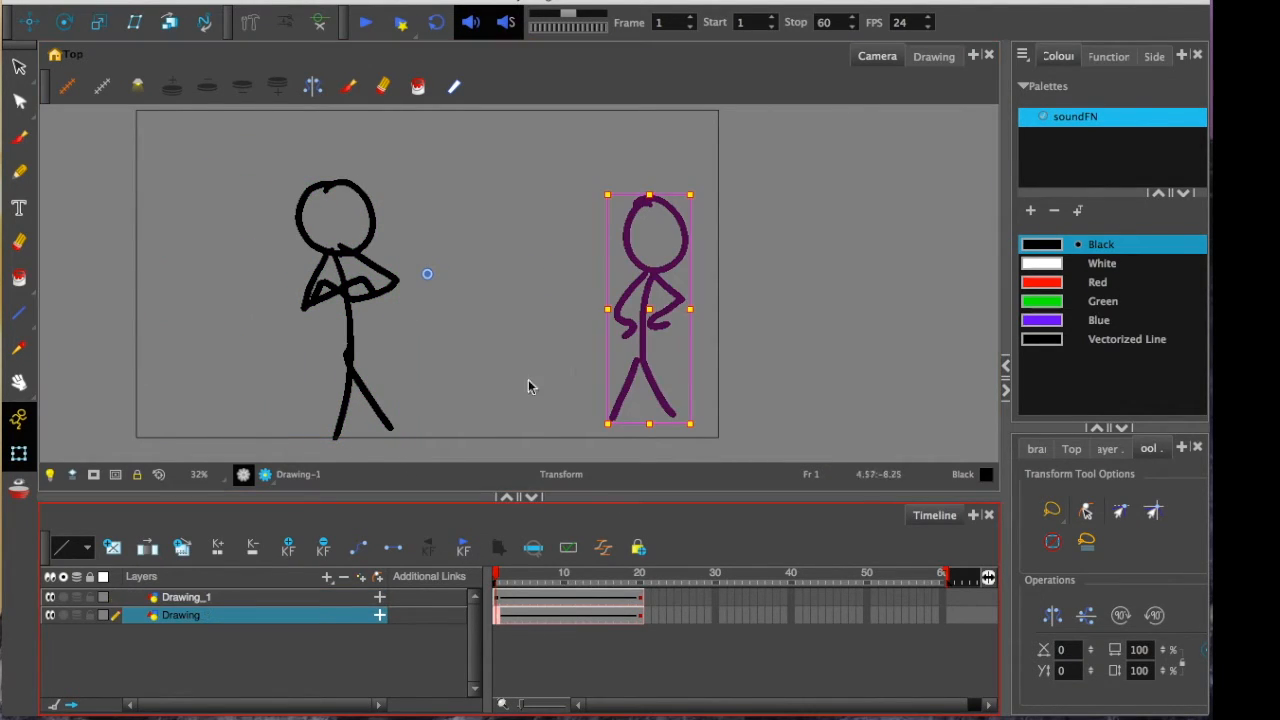
drag(645, 366, 462, 366)
drag(502, 580, 634, 622)
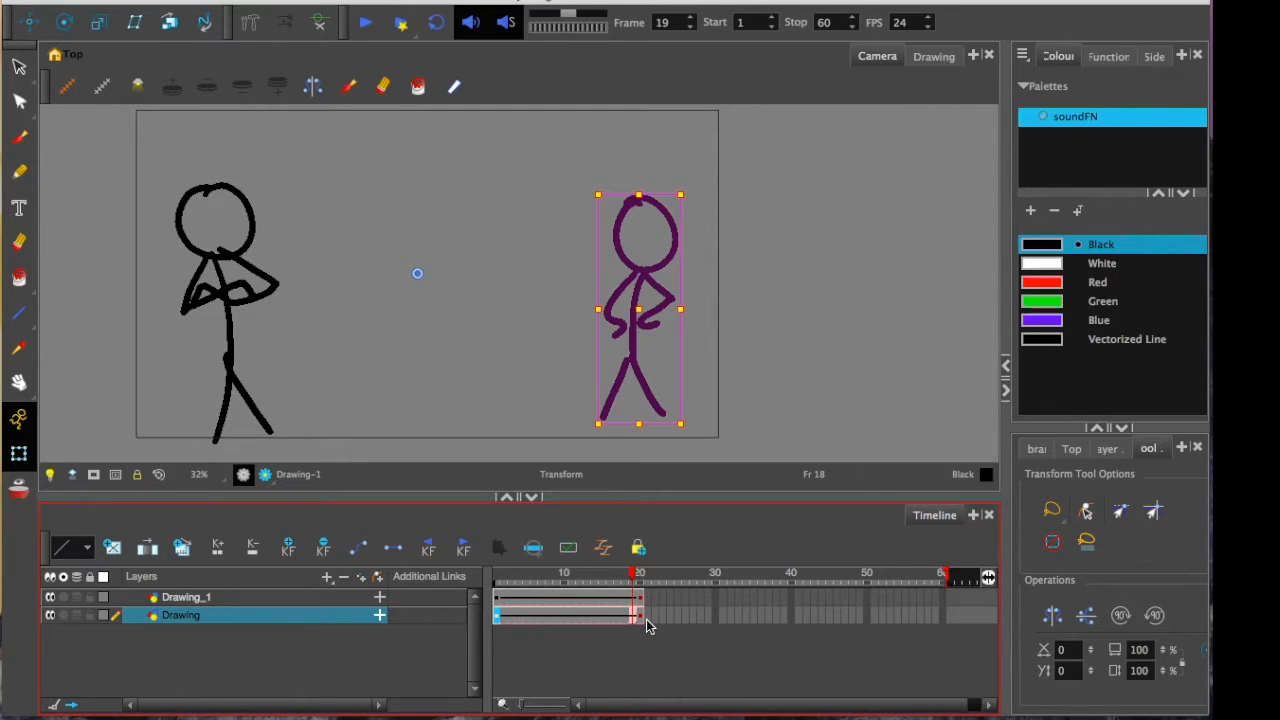
Step: Delete the motion keyframes from both drawing layers and scrub through the Drawing layer's exposure
drag(641, 599, 642, 622)
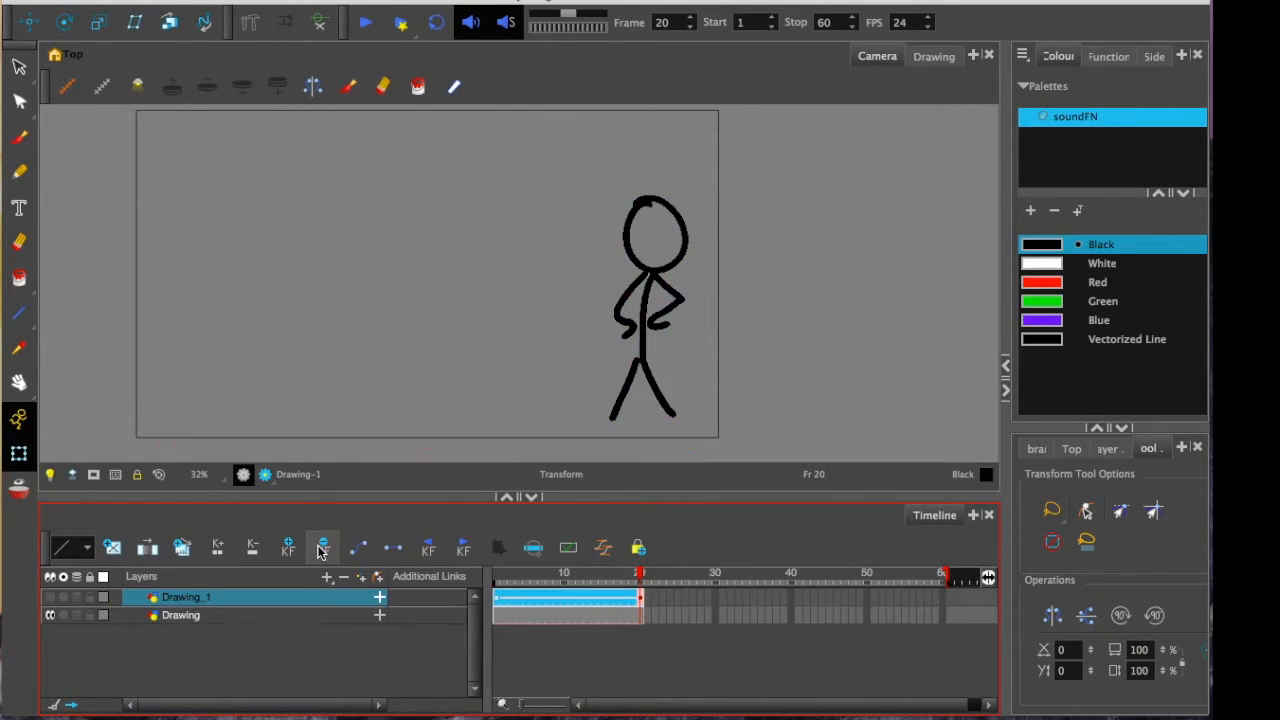
click(323, 547)
click(512, 616)
drag(511, 576, 608, 591)
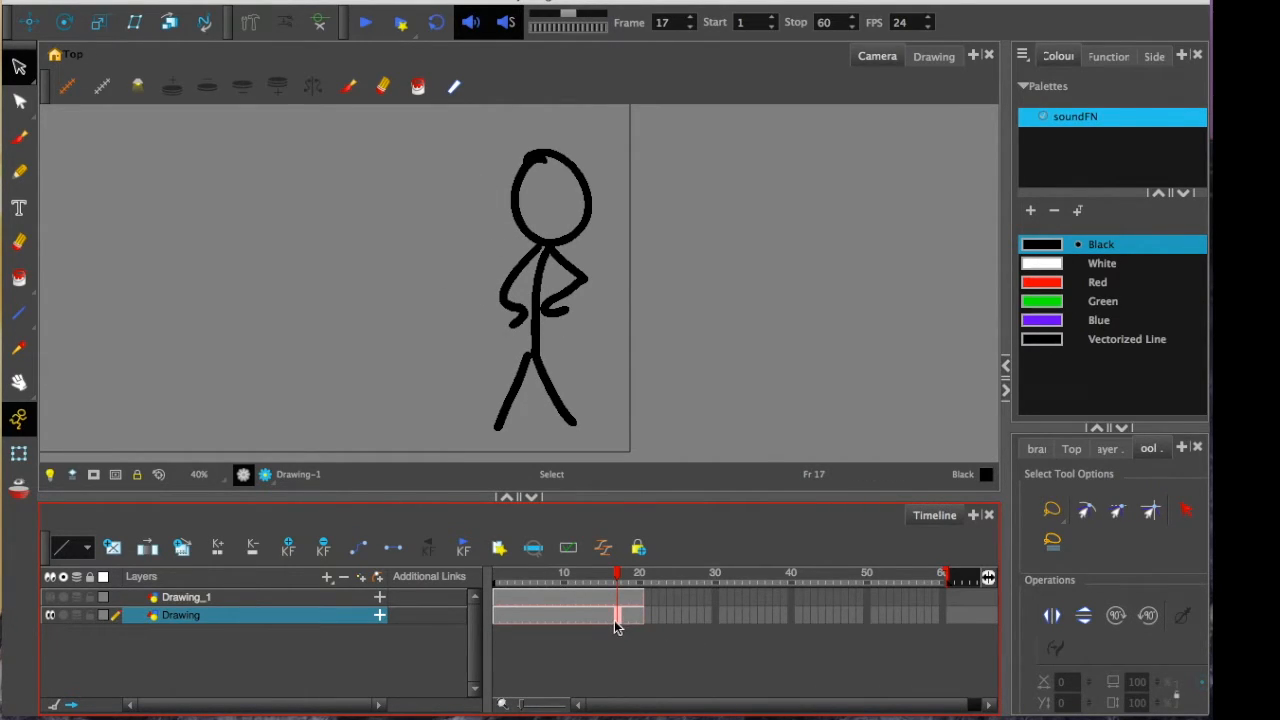
Step: Paste the hands-on-hips figure's timeline cell into frame 30 of the Drawing layer and compare it with the earlier exposure
click(717, 616)
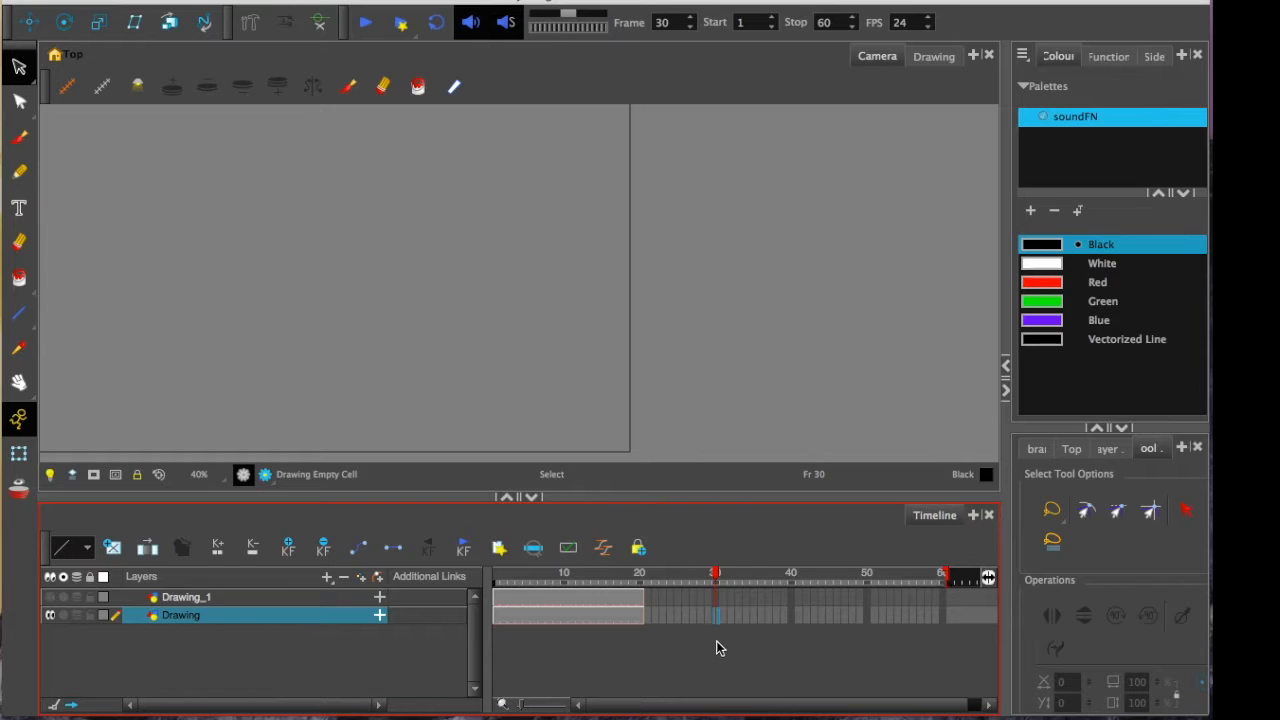
key(super+v)
click(739, 616)
click(717, 616)
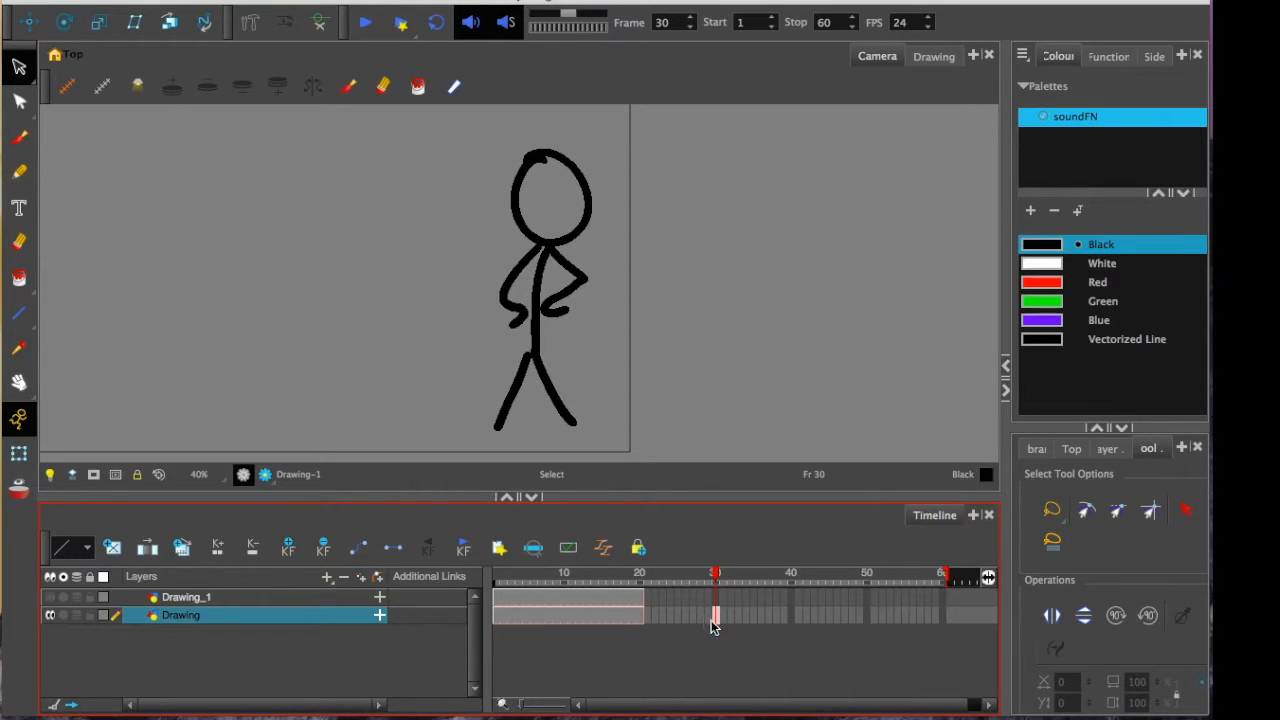
click(614, 614)
mouse_move(527, 615)
mouse_down()
mouse_move(604, 620)
mouse_move(620, 635)
mouse_up()
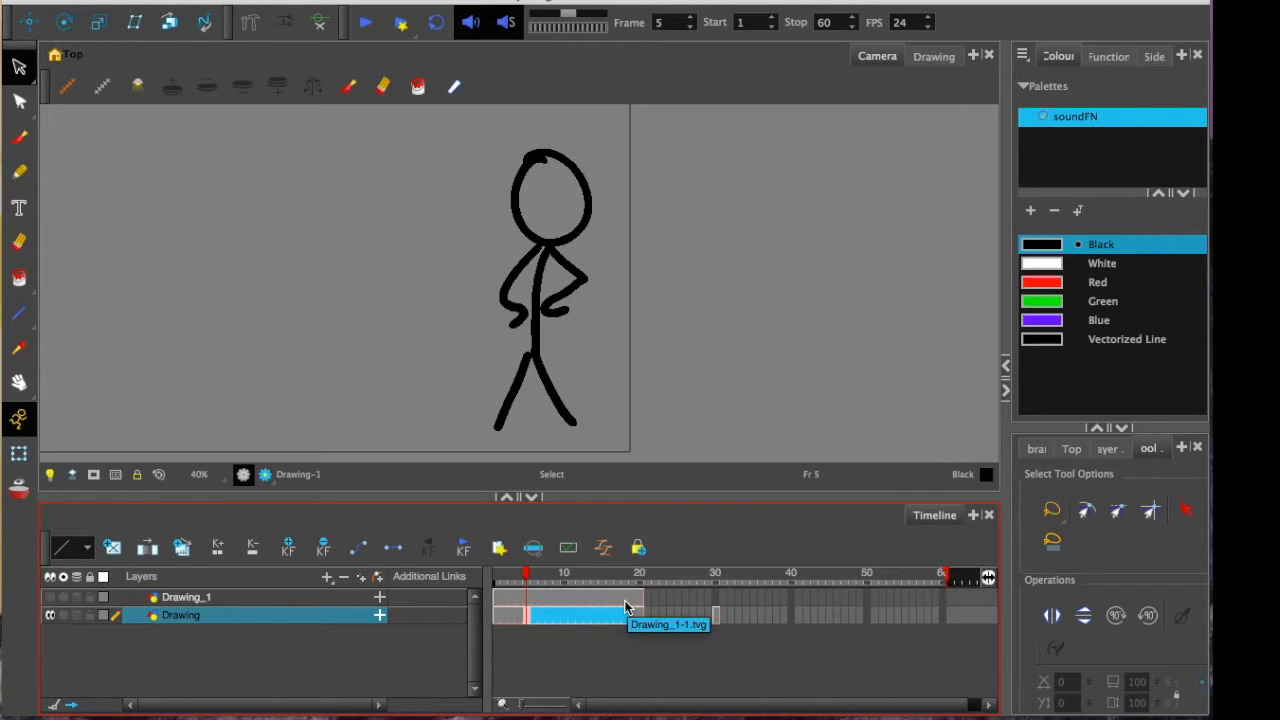
click(716, 615)
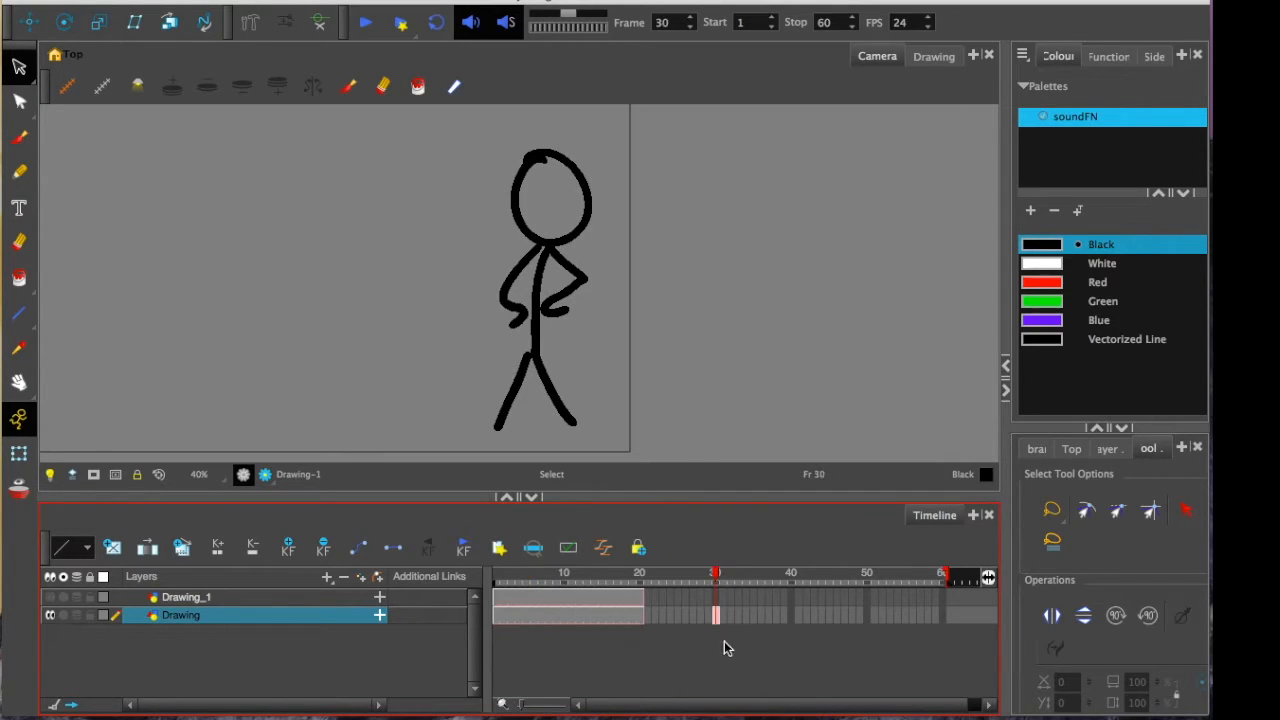
Step: Erase the figure's left-hand arm at frame 30 and check the earlier frames for the same change
click(19, 207)
click(18, 245)
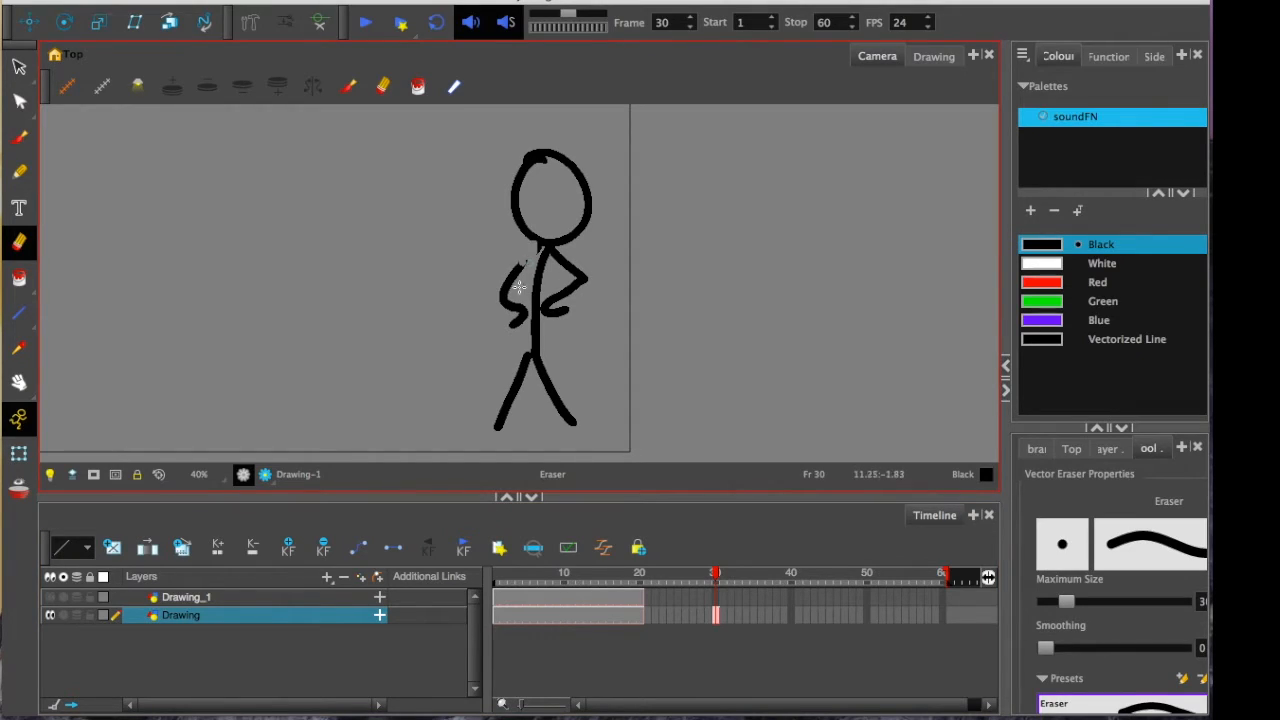
mouse_move(517, 263)
mouse_down()
mouse_move(520, 330)
mouse_move(501, 276)
mouse_move(497, 310)
mouse_up()
click(596, 615)
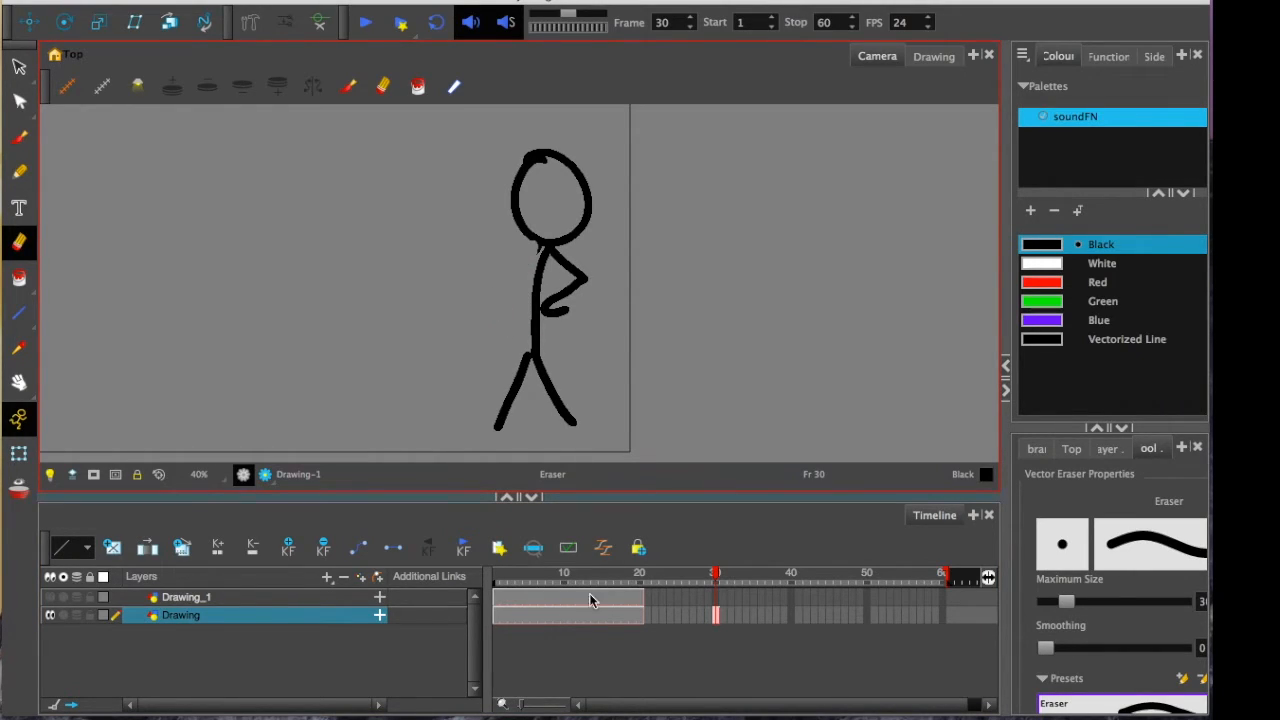
click(566, 618)
click(716, 622)
click(634, 618)
click(716, 623)
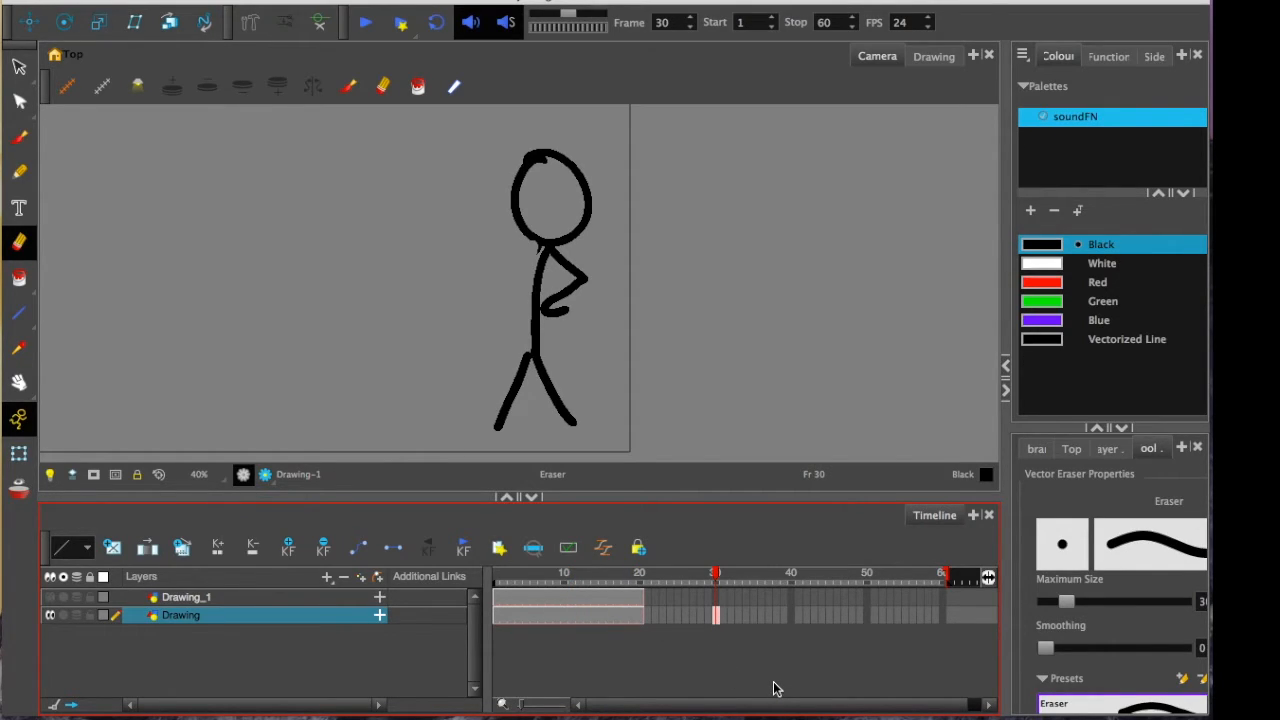
Step: Undo the arm erasure and clear the pasted cell at frame 30
key(ctrl+z)
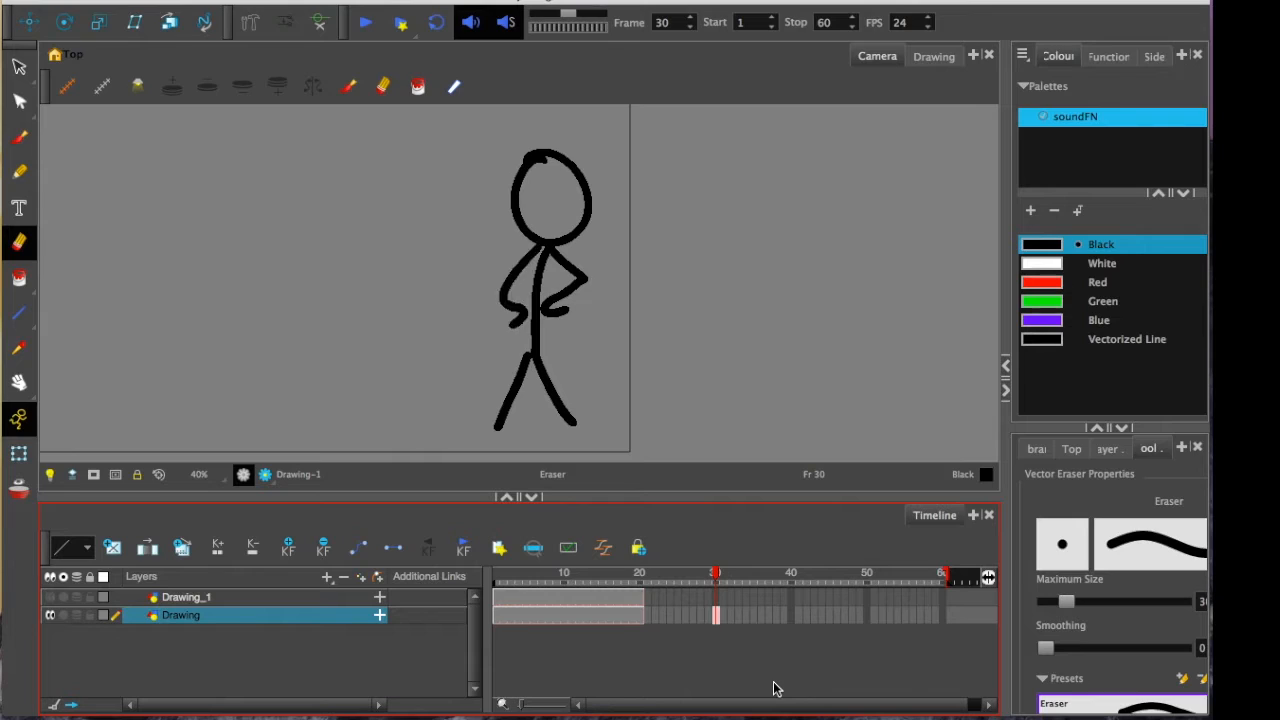
click(701, 620)
Step: Copy the whole figure's artwork at frame 10 with the Select tool and paste it into empty frame 30 of the Drawing layer
click(563, 618)
click(19, 66)
mouse_move(410, 216)
mouse_down()
mouse_move(514, 114)
mouse_move(468, 422)
mouse_move(454, 251)
mouse_up()
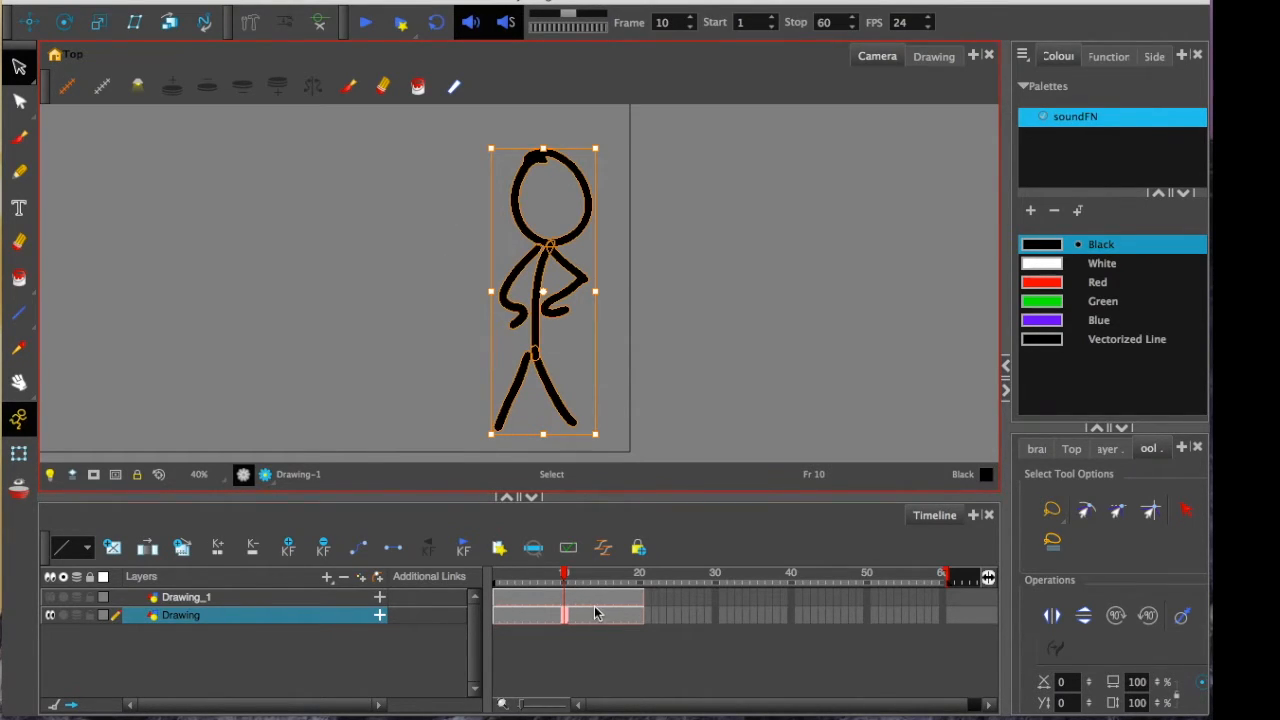
click(716, 615)
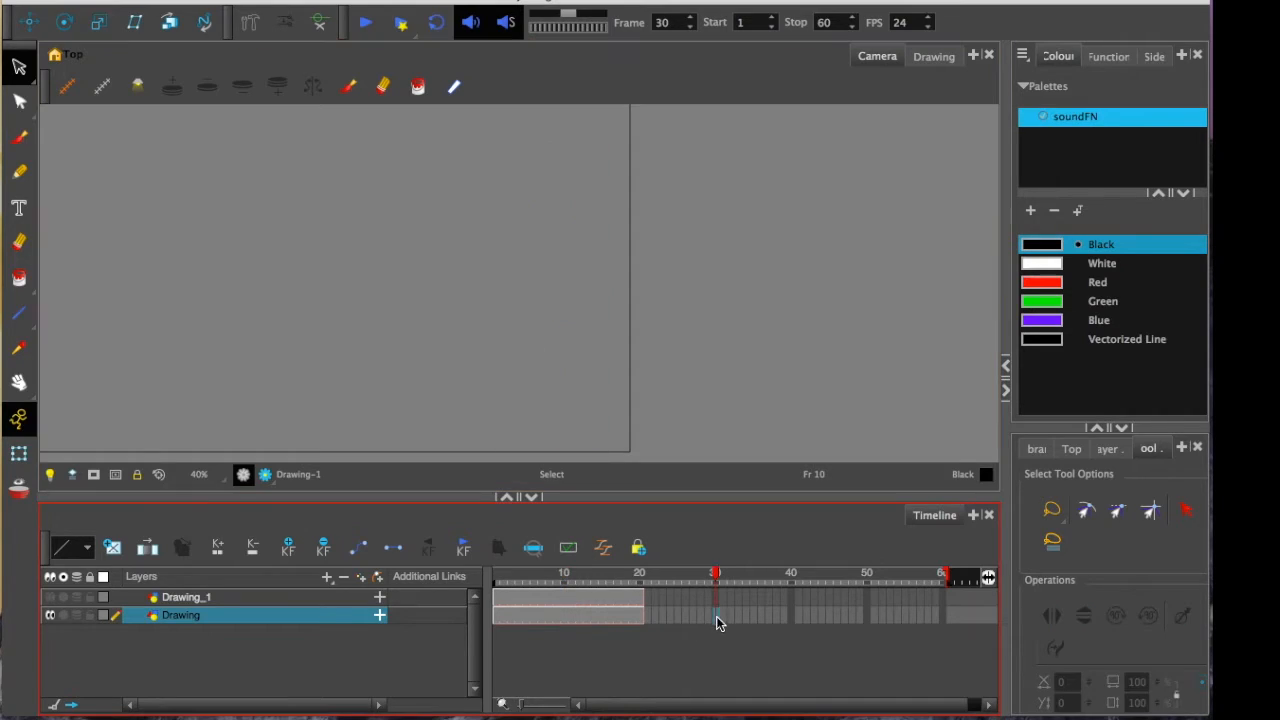
key(ctrl+v)
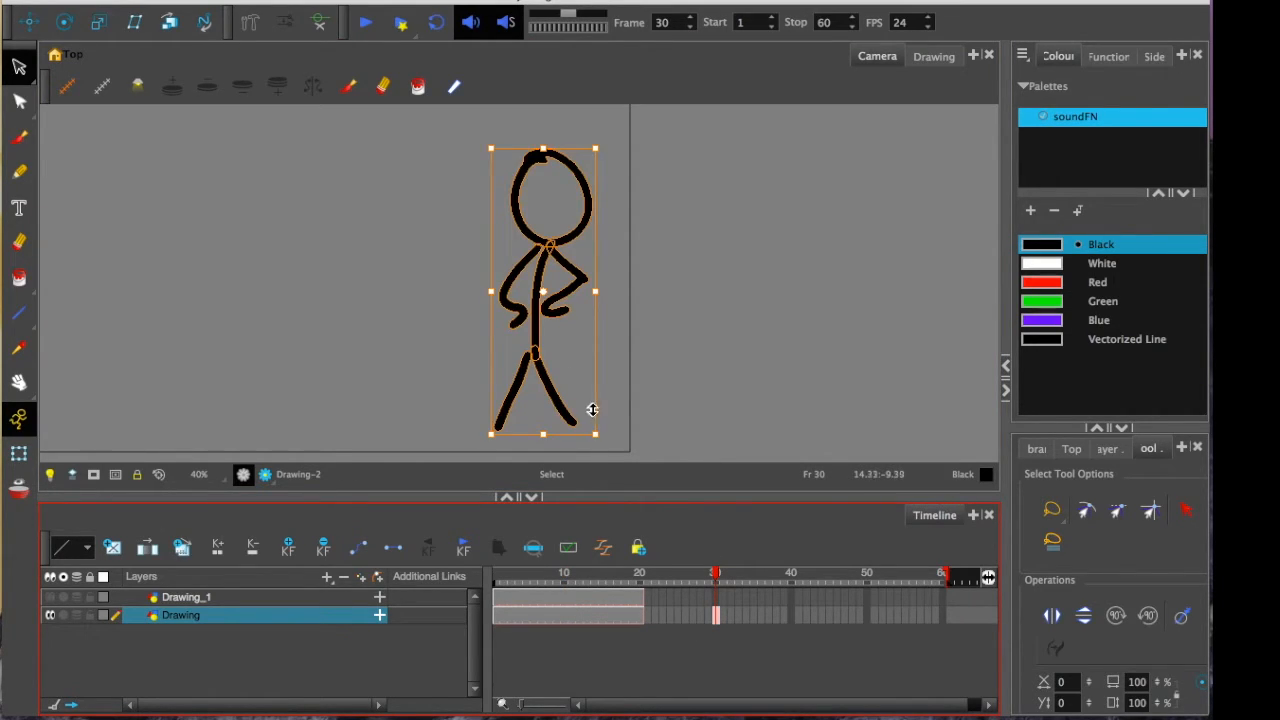
Step: Erase the left-hand arm of the pasted figure at frame 30 and compare it with the earlier frames
click(19, 241)
mouse_move(505, 262)
mouse_down()
mouse_move(523, 332)
mouse_move(507, 304)
mouse_up()
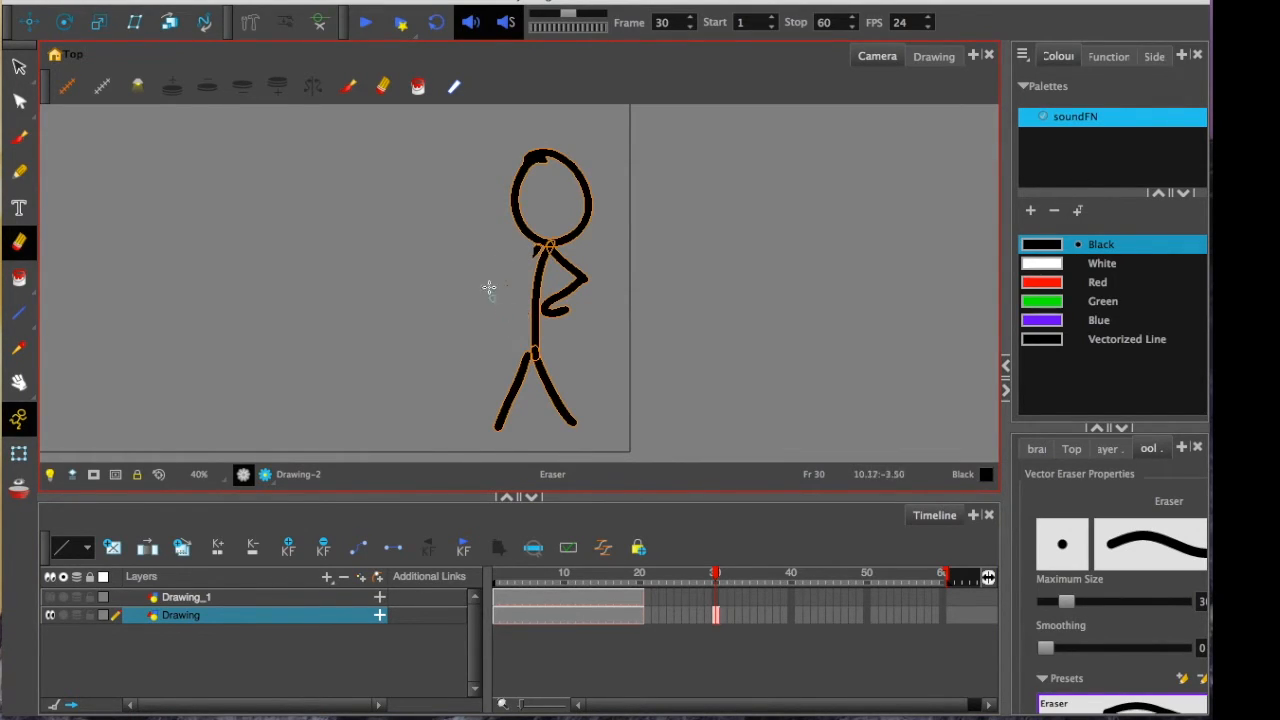
click(624, 574)
mouse_move(624, 574)
mouse_down()
mouse_move(714, 594)
mouse_move(634, 597)
mouse_up()
click(714, 616)
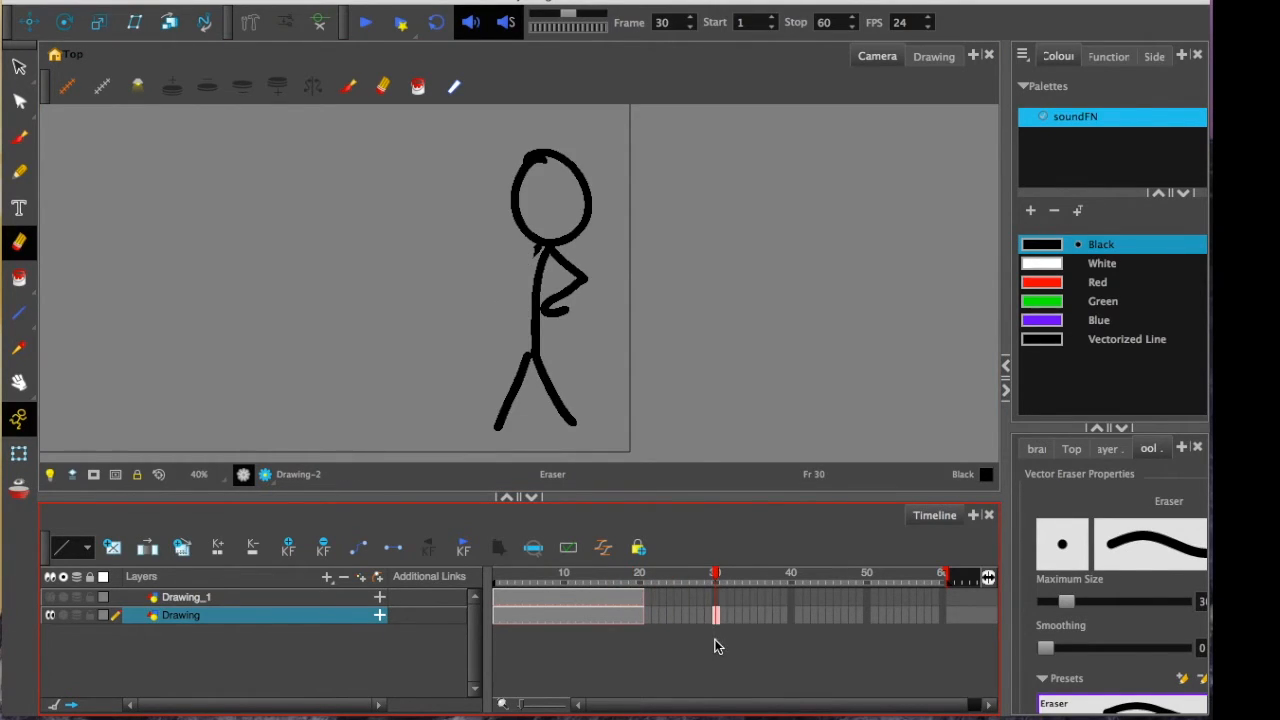
Step: Draw a raised waving arm with a hand and motion lines on the frame 30 figure using the Brush
click(19, 137)
drag(530, 243, 443, 187)
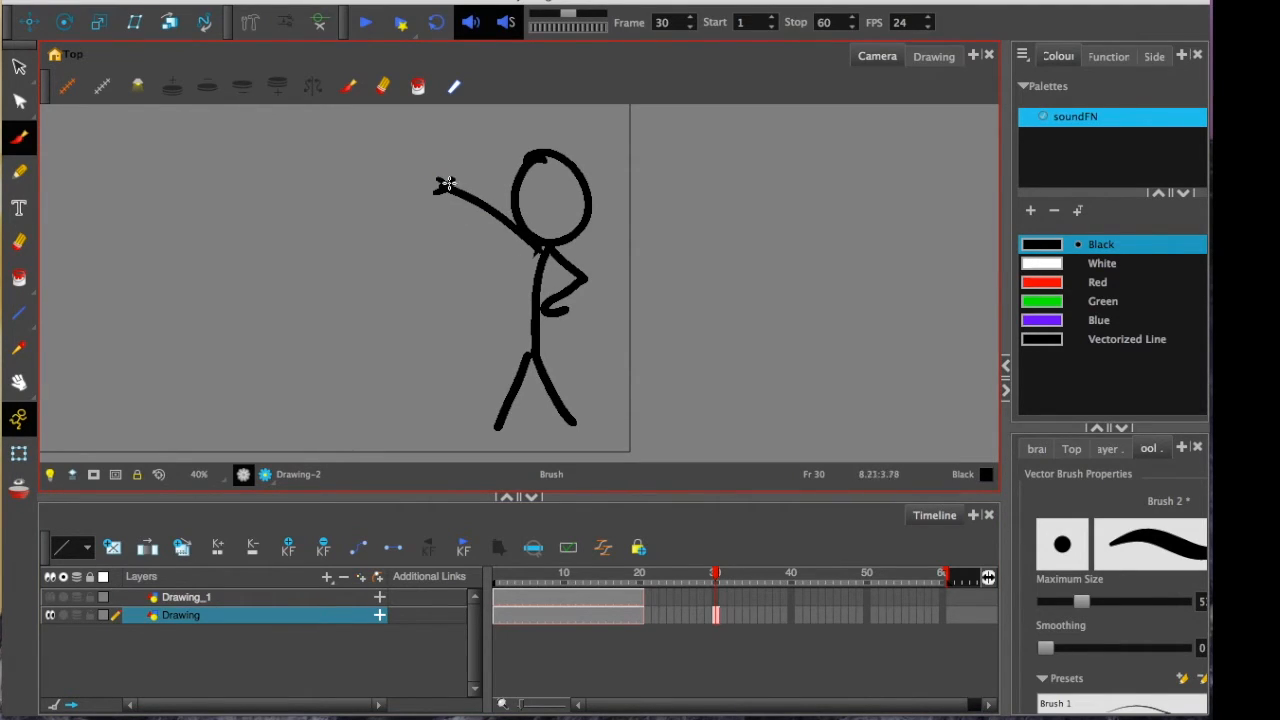
mouse_move(431, 163)
mouse_down()
mouse_move(418, 187)
mouse_move(427, 203)
mouse_move(465, 172)
mouse_up()
key(2)
key(super+z)
drag(460, 154, 479, 168)
key(space)
drag(416, 376, 419, 375)
Step: Duplicate the hands-on-hips drawing at frame 12 of the Drawing layer
mouse_move(640, 582)
mouse_down()
mouse_move(612, 587)
mouse_move(719, 611)
mouse_move(625, 610)
mouse_move(609, 628)
mouse_up()
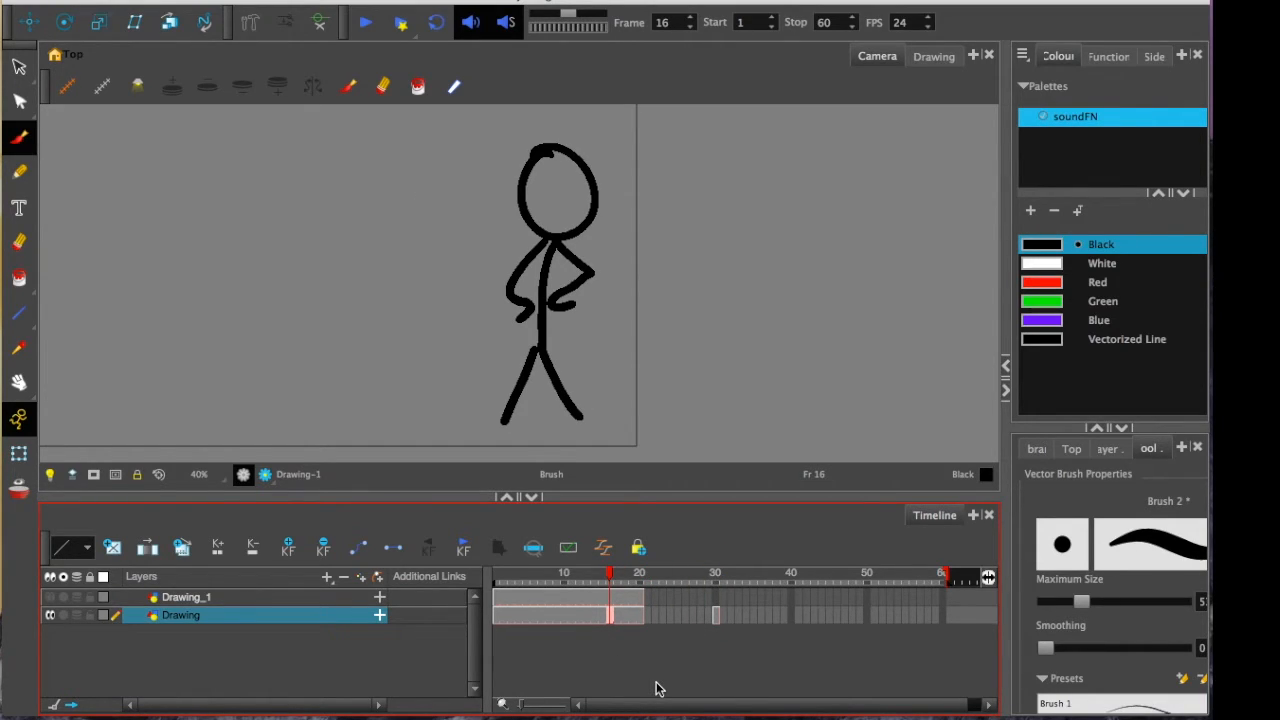
click(576, 623)
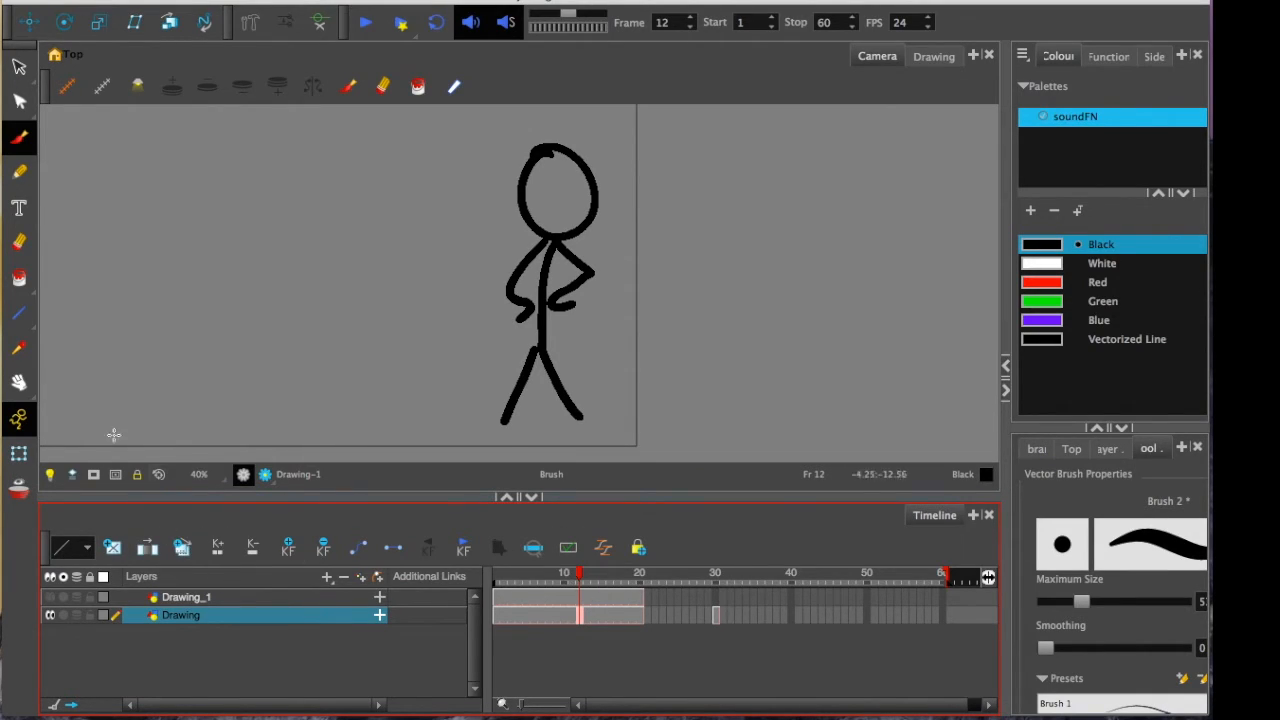
click(182, 550)
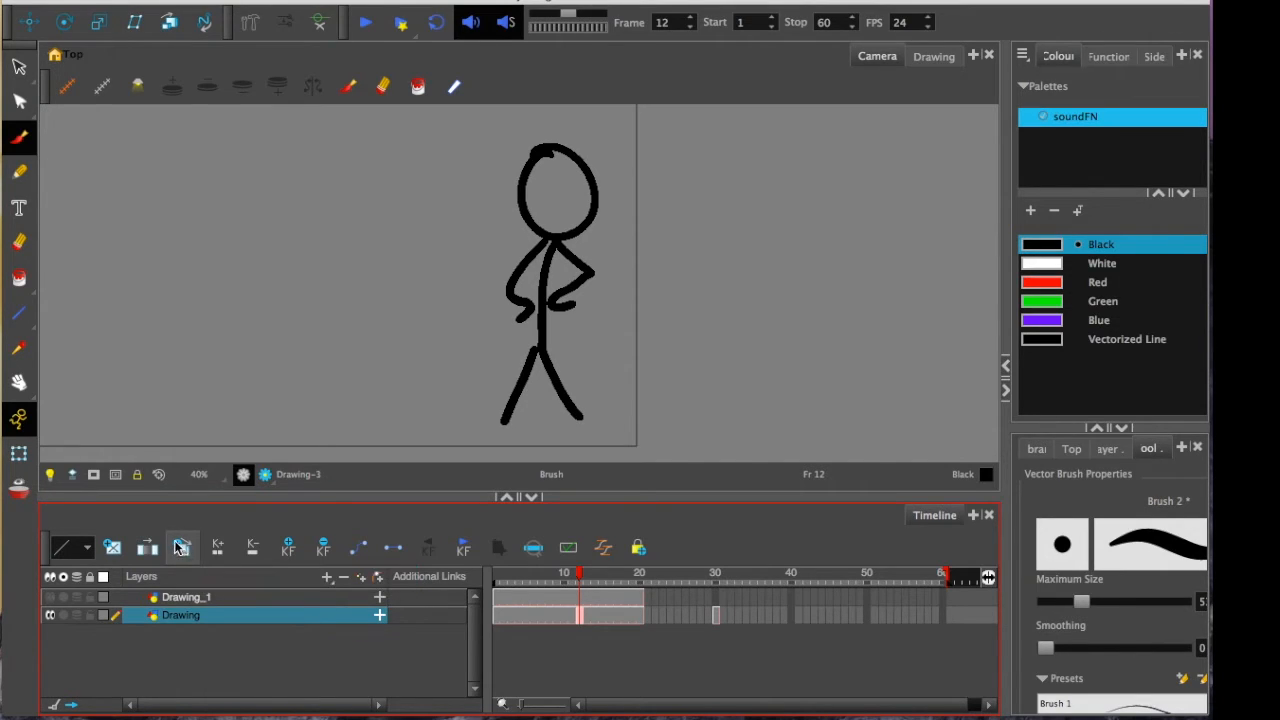
Step: Draw two eyes and a mouth on the duplicated figure at frame 12, and scrub to frame 13 to check it
click(616, 616)
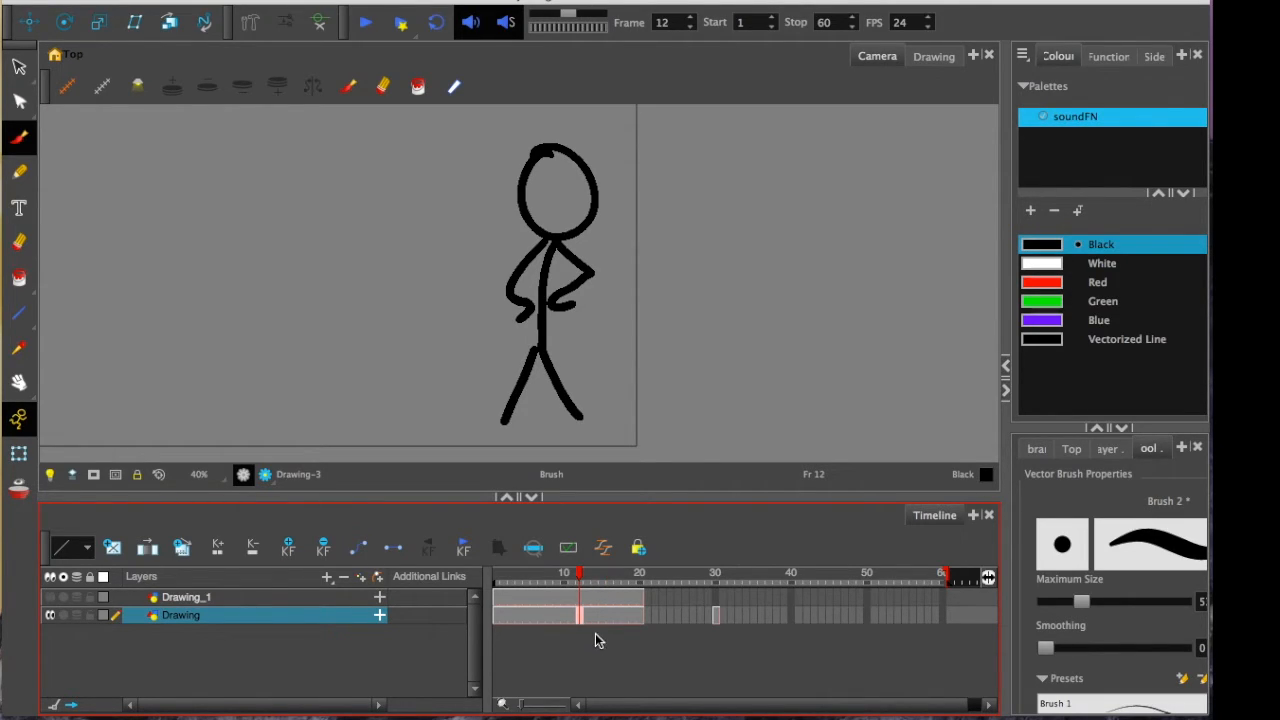
mouse_move(584, 180)
mouse_down()
mouse_move(589, 190)
mouse_move(550, 184)
mouse_move(580, 209)
mouse_move(553, 206)
mouse_up()
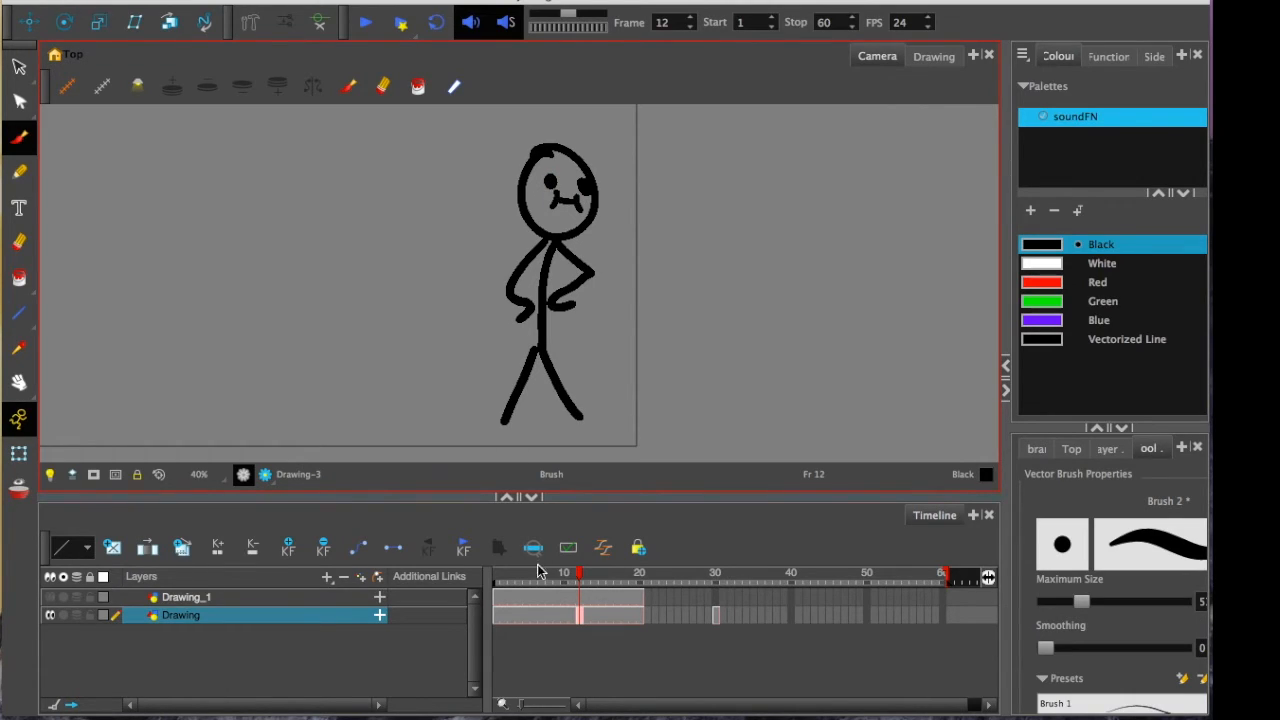
mouse_move(580, 577)
mouse_down()
mouse_move(562, 583)
mouse_move(600, 593)
mouse_move(565, 593)
mouse_move(586, 593)
mouse_up()
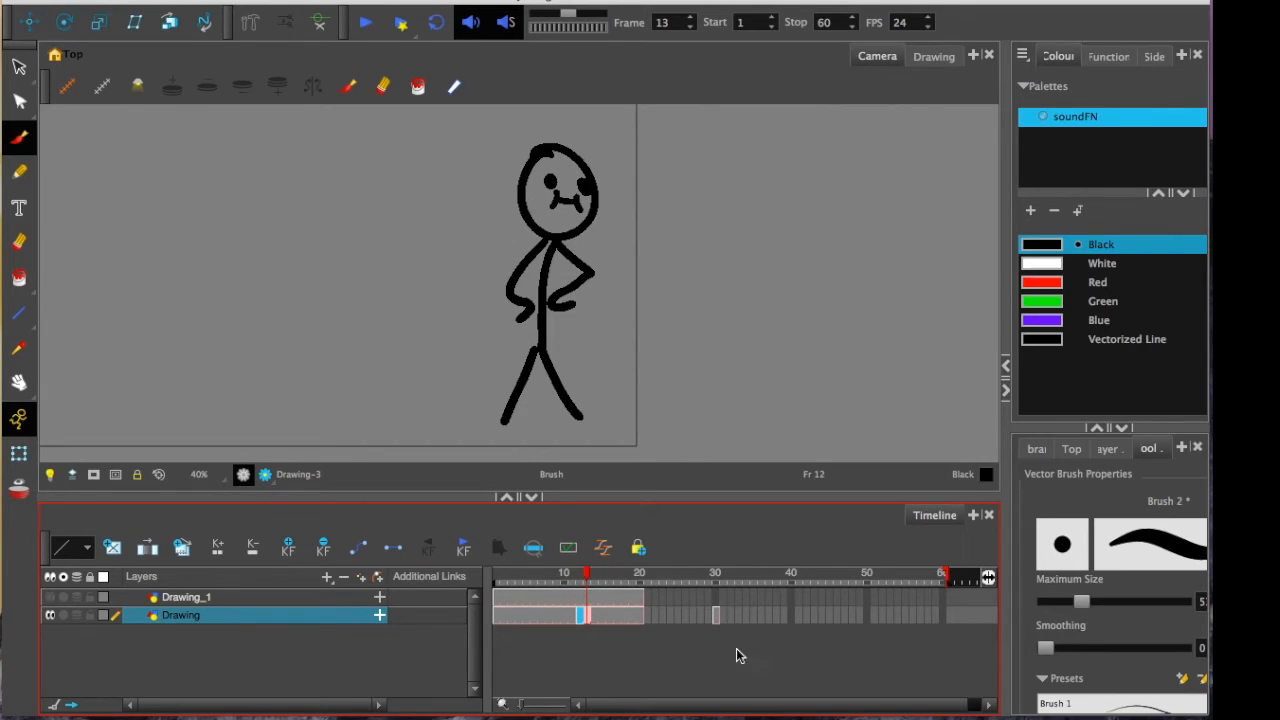
Step: Move the waving figure's cell from frame 30 to frame 21 on the Drawing layer
click(717, 618)
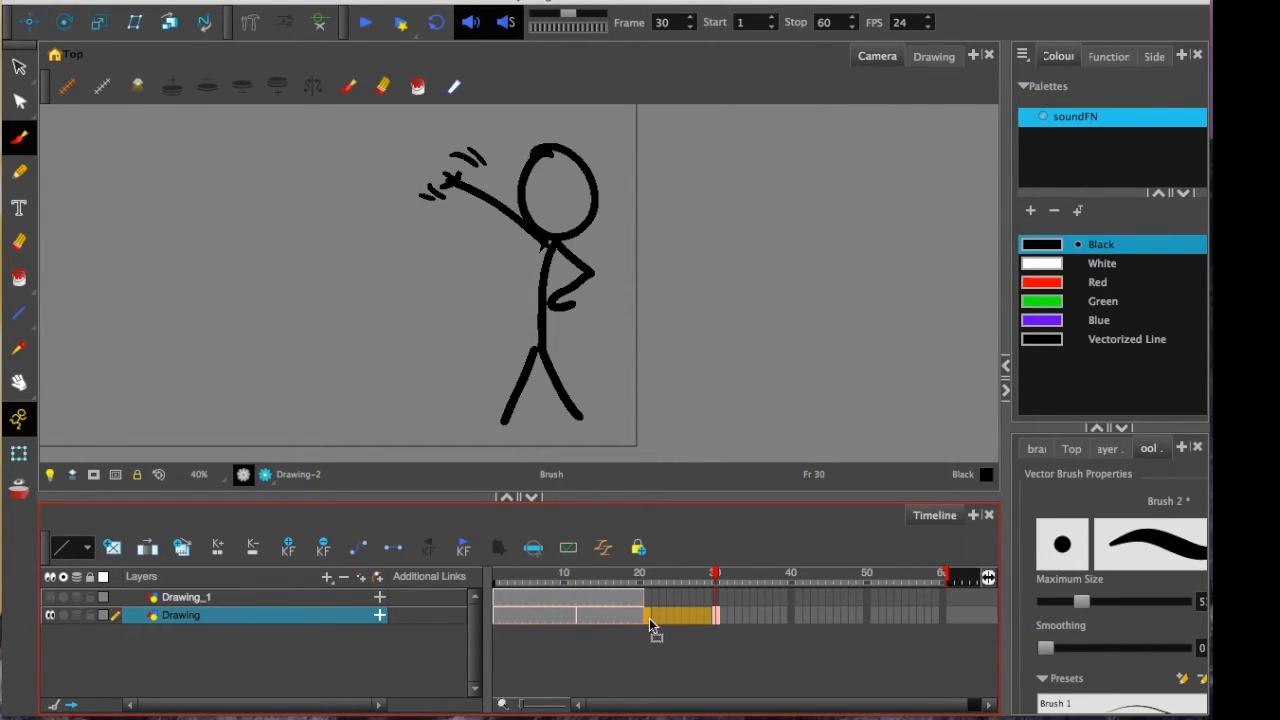
click(648, 616)
click(618, 592)
click(646, 615)
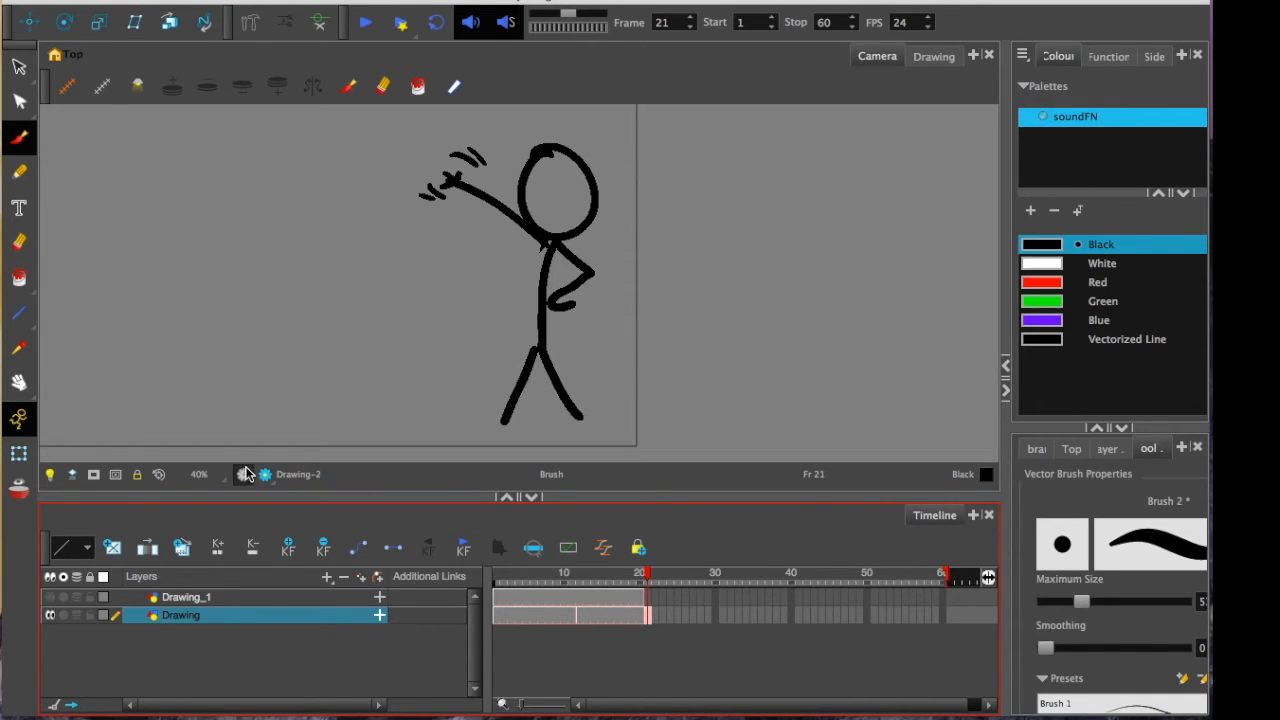
Step: Scrub the Drawing layer from frame 6 to frame 21 to review the three successive drawings
click(535, 618)
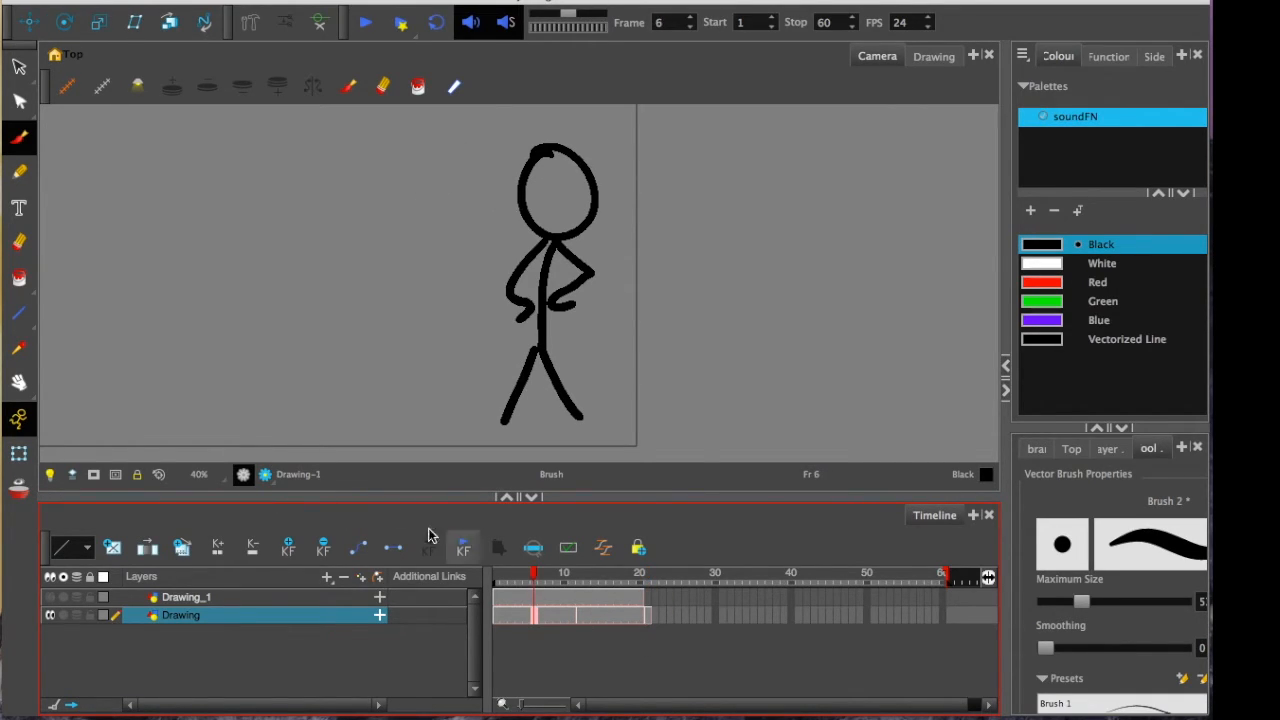
mouse_move(536, 575)
mouse_down()
mouse_move(607, 588)
mouse_move(620, 575)
mouse_move(653, 588)
mouse_move(571, 577)
mouse_move(648, 600)
mouse_up()
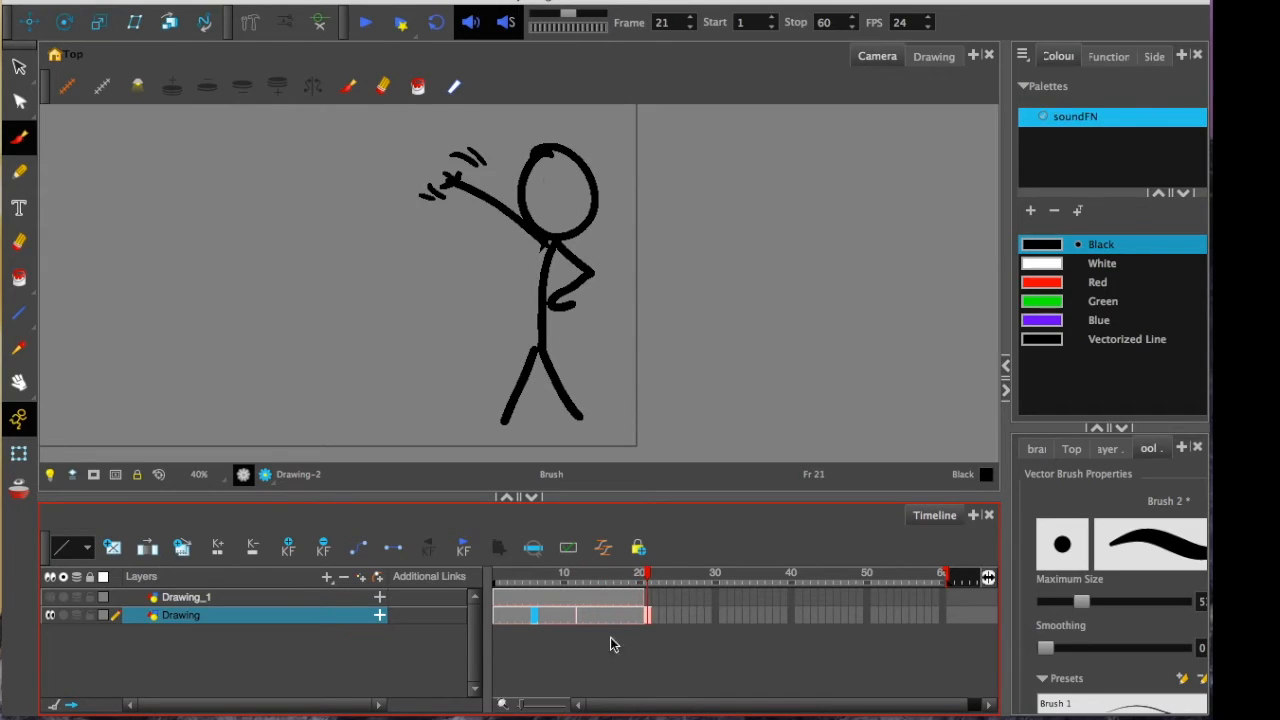
click(556, 614)
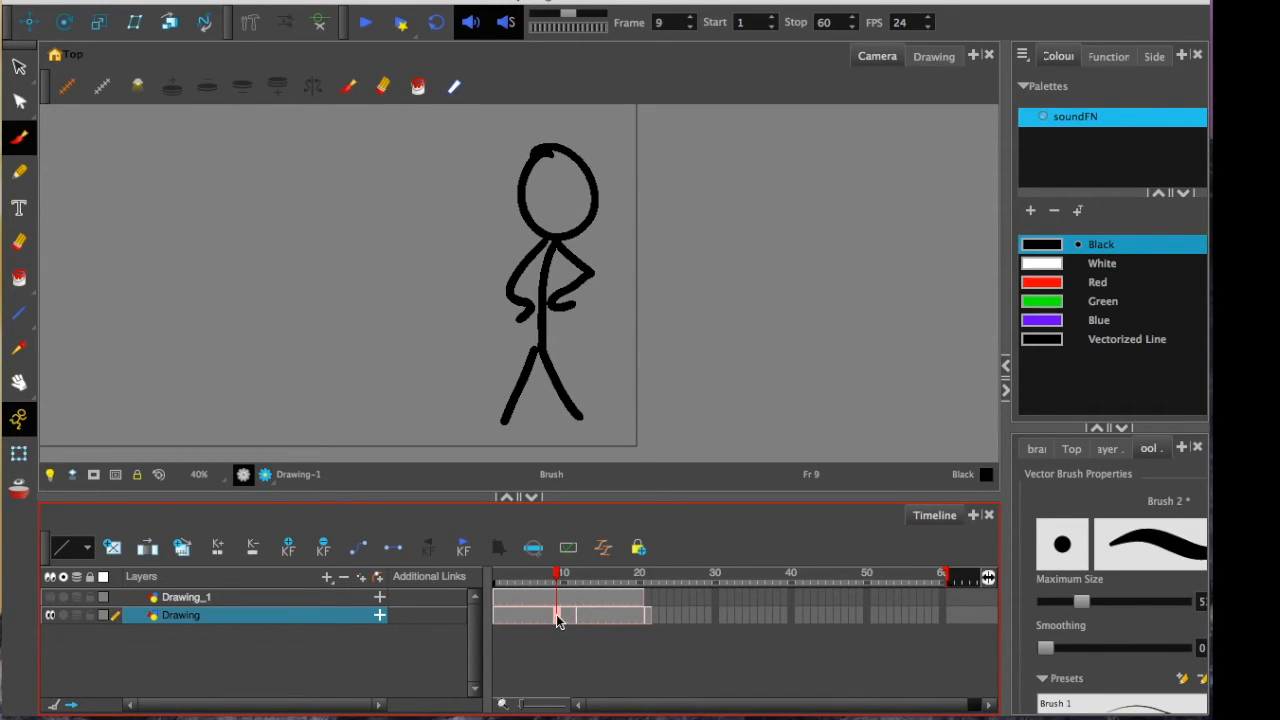
Step: Rename the hands-on-hips drawing with the face, exposed at frame 16 of the Drawing layer, as face
click(645, 616)
click(608, 615)
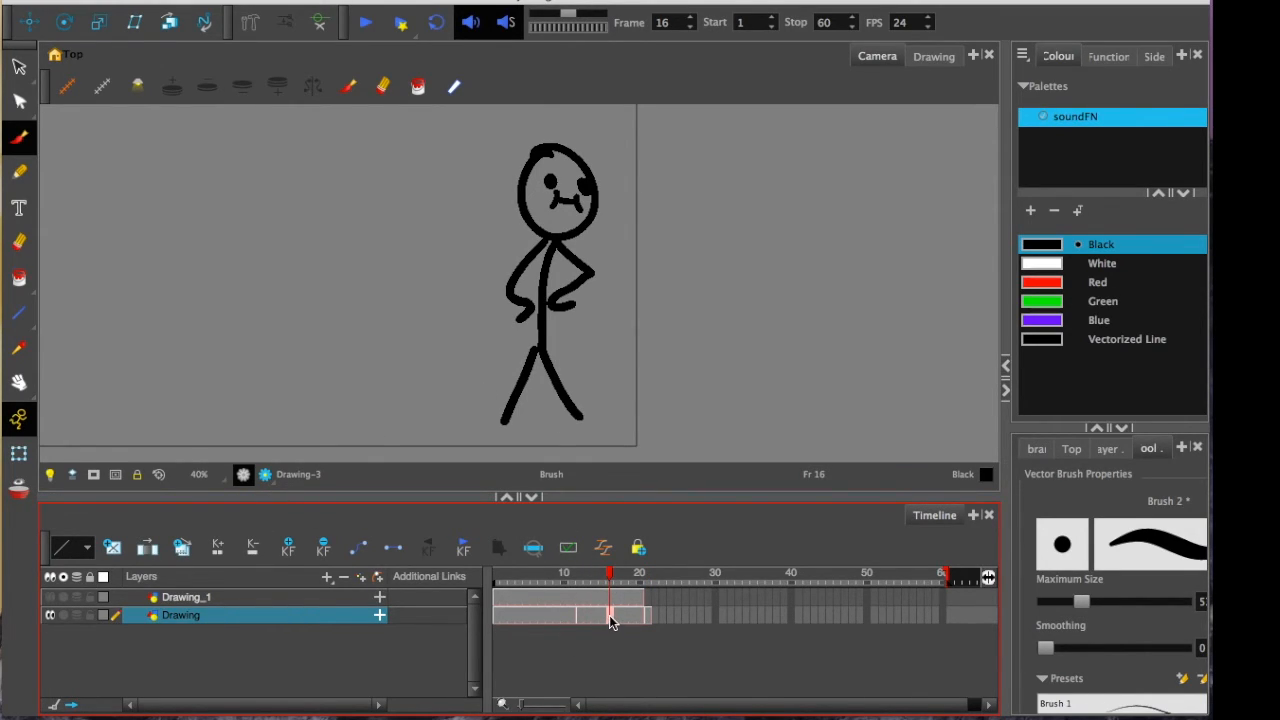
right_click(608, 616)
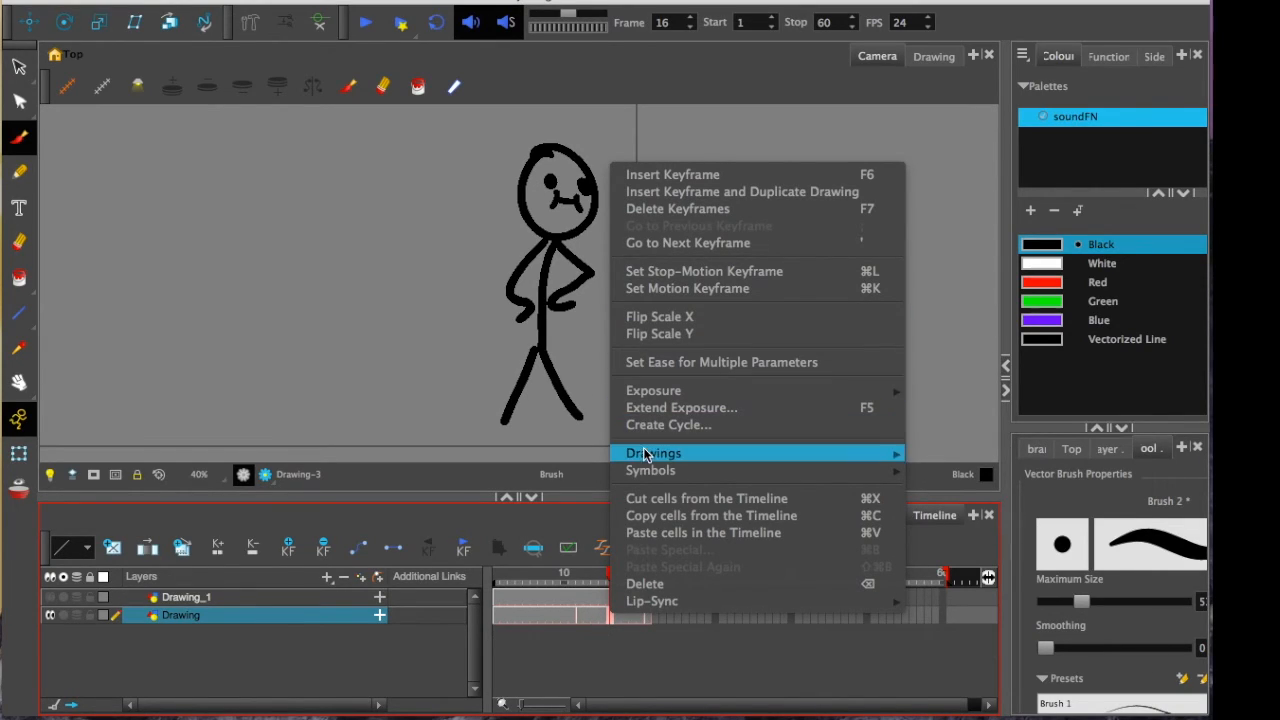
mouse_move(866, 459)
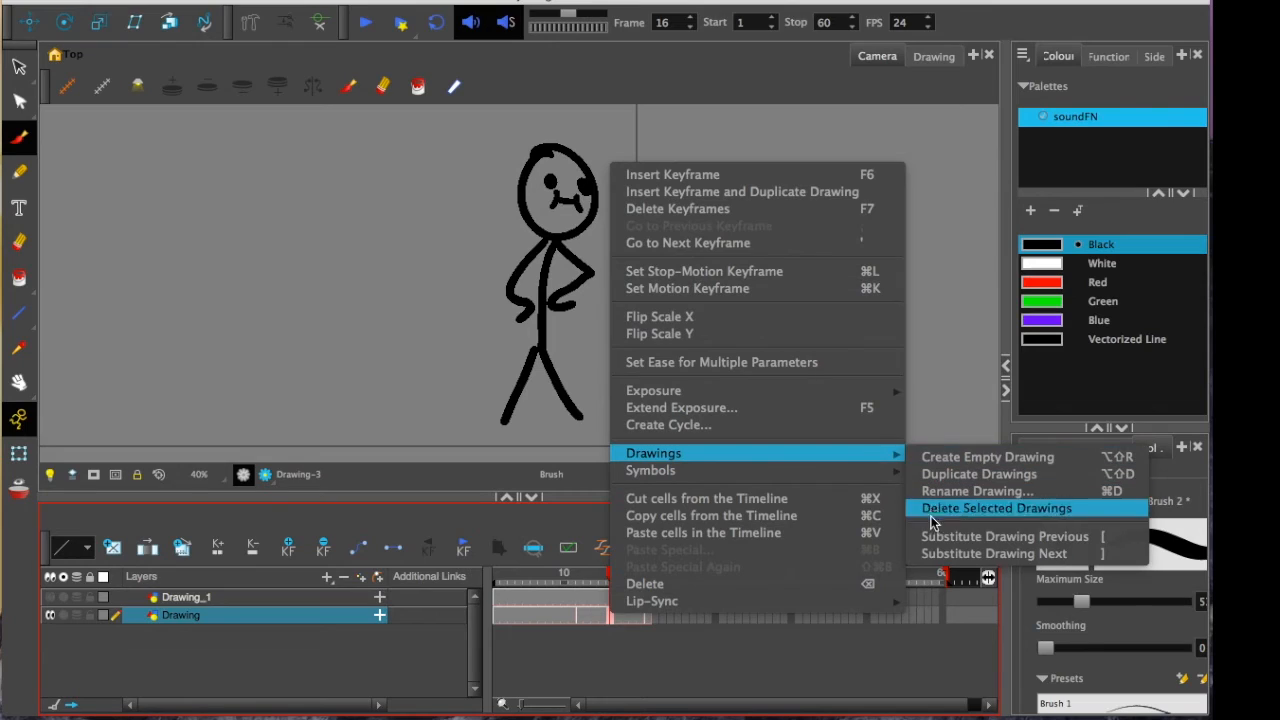
click(934, 491)
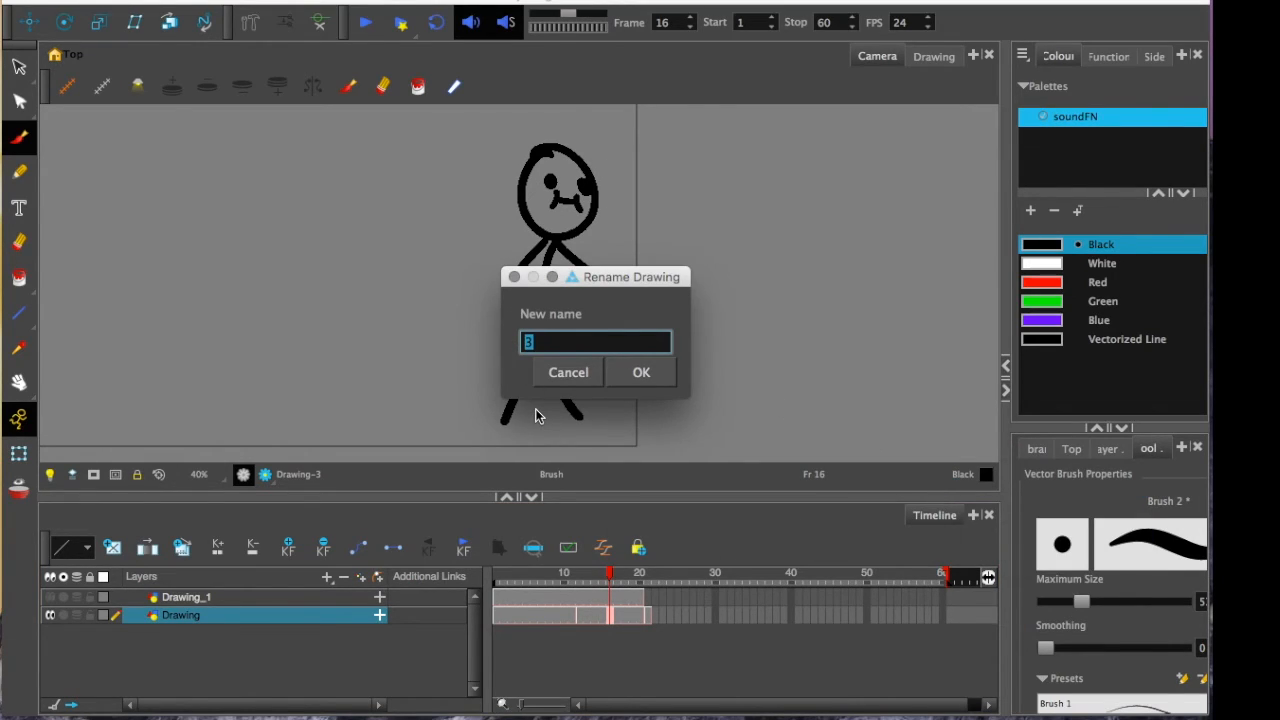
text(face)
click(630, 366)
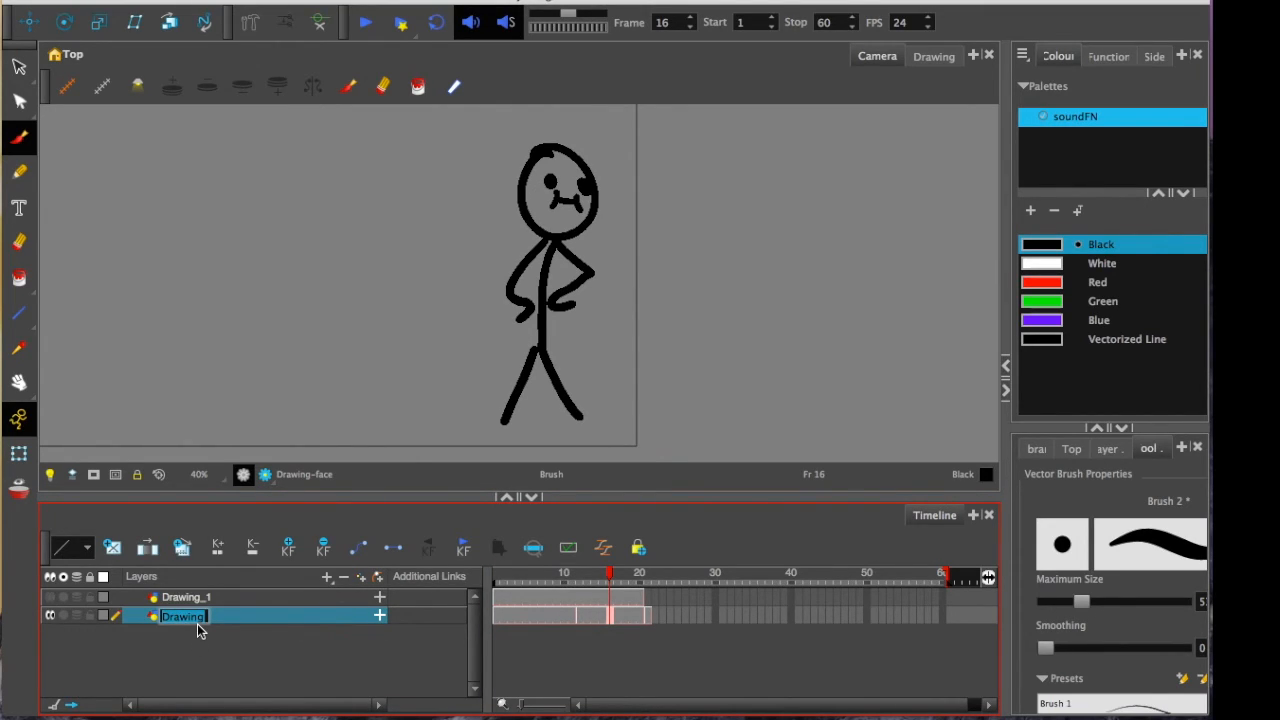
Step: Rename the Drawing layer as Man and check its drawings at frames 11 and 21
text(Man)
key(Return)
click(572, 614)
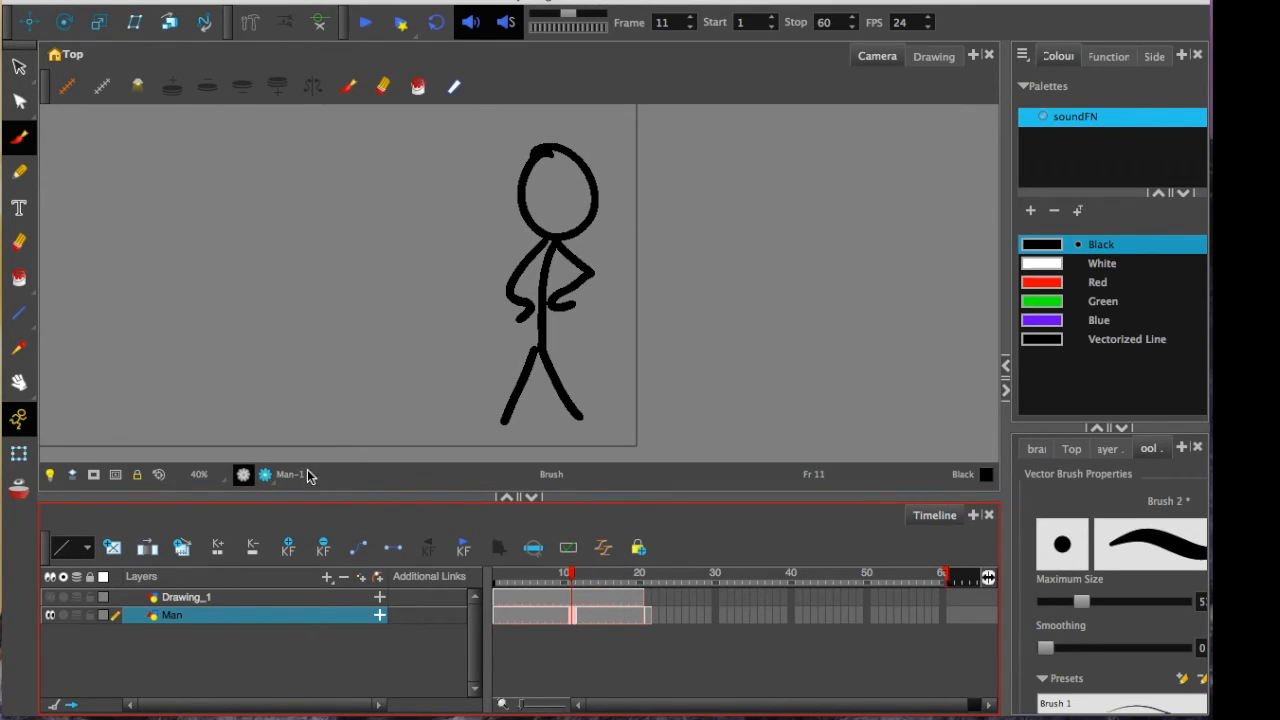
click(647, 618)
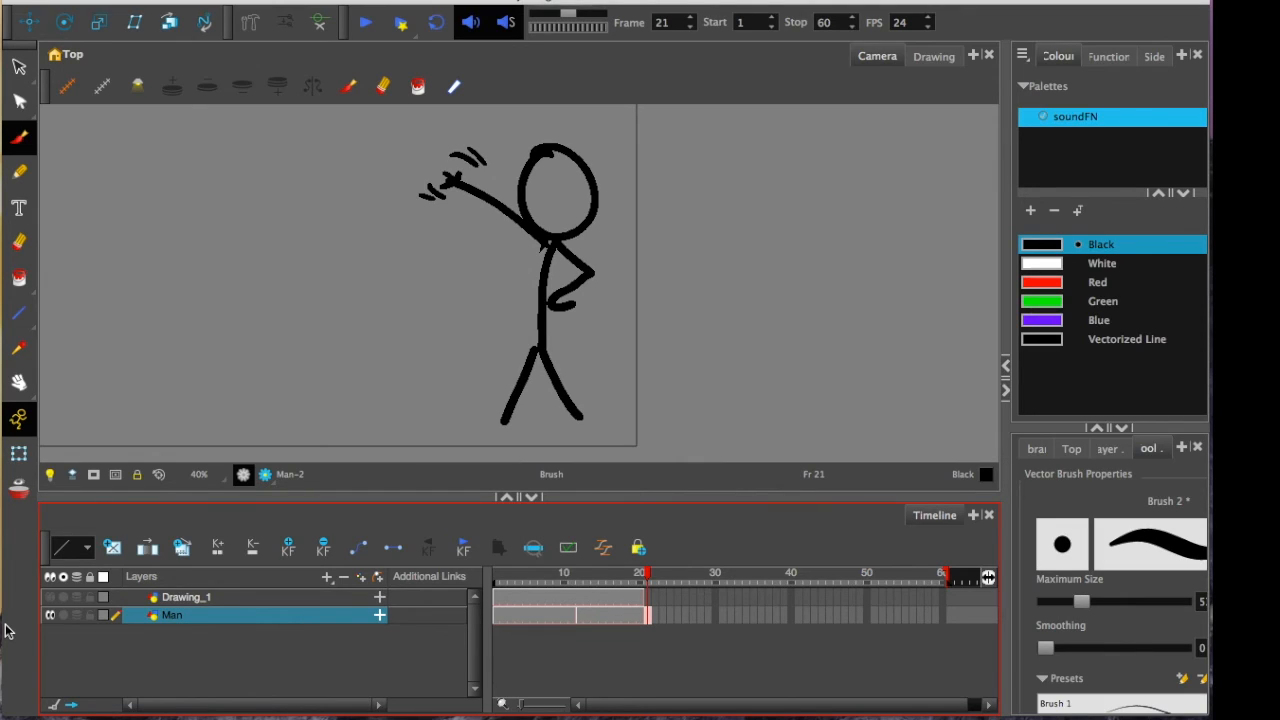
Step: Compare how the Select, Contour Editor and Transform tools select the waving figure at frame 21
click(18, 66)
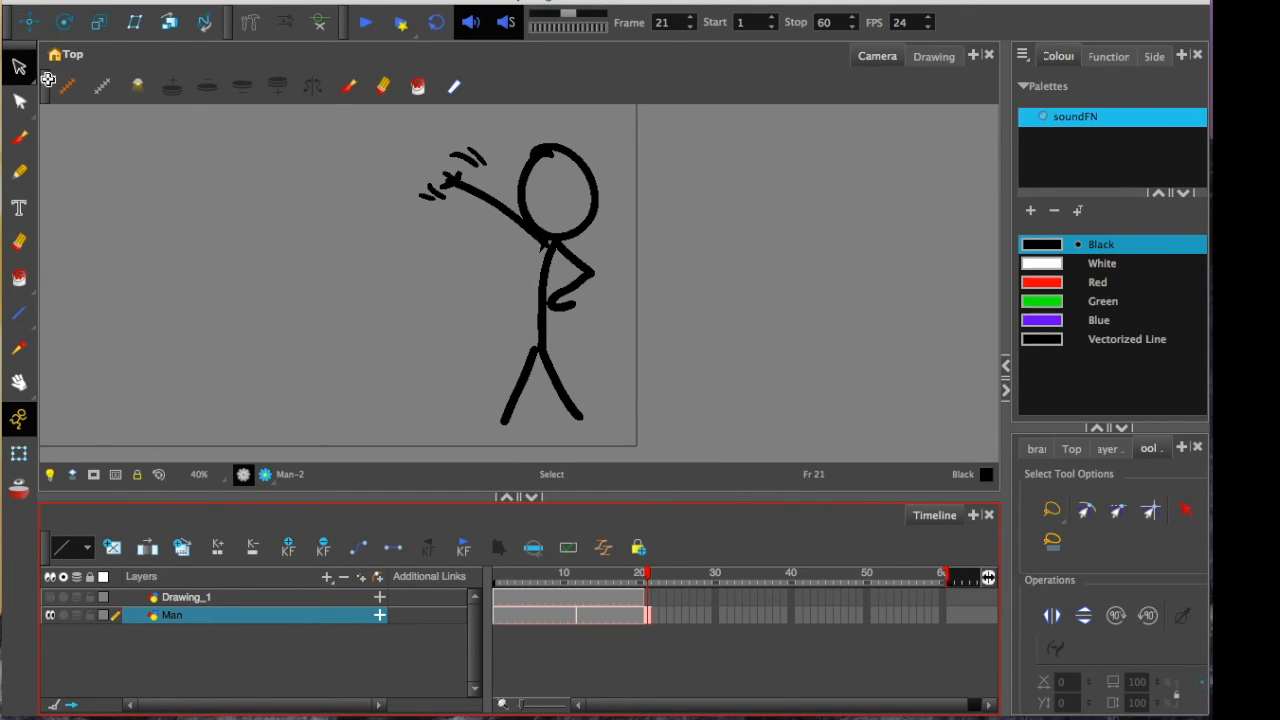
click(20, 455)
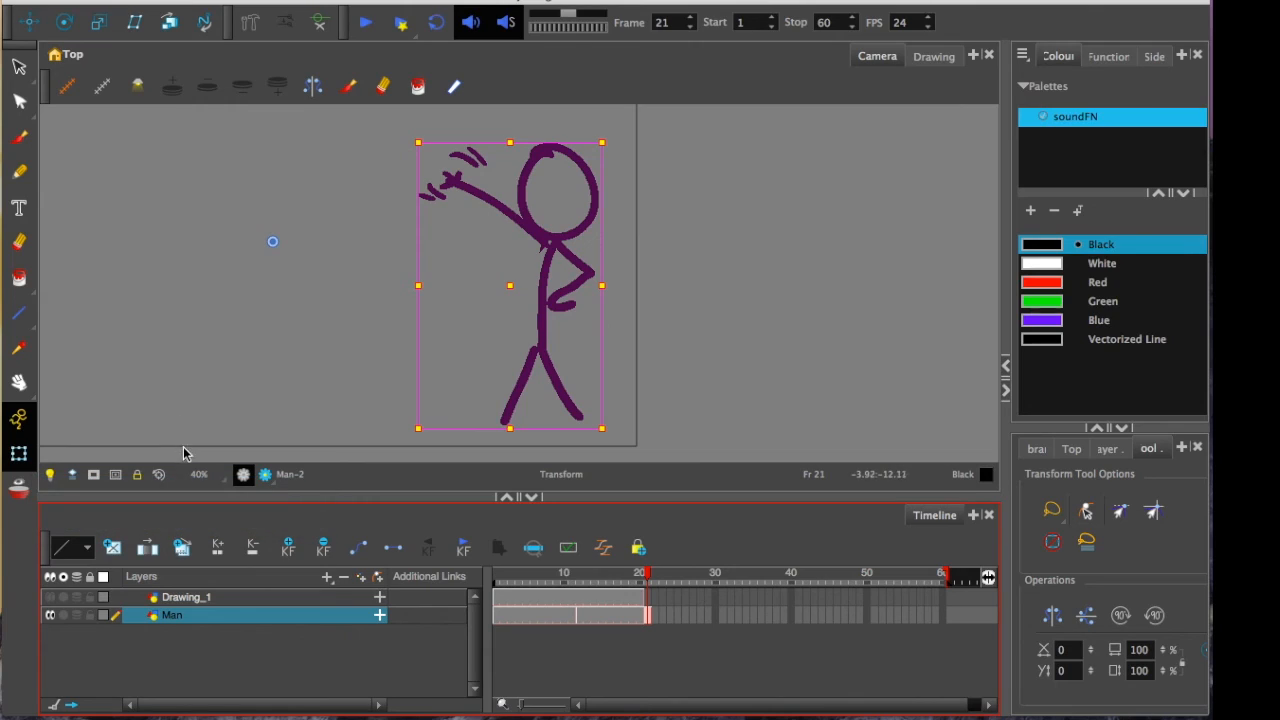
click(18, 66)
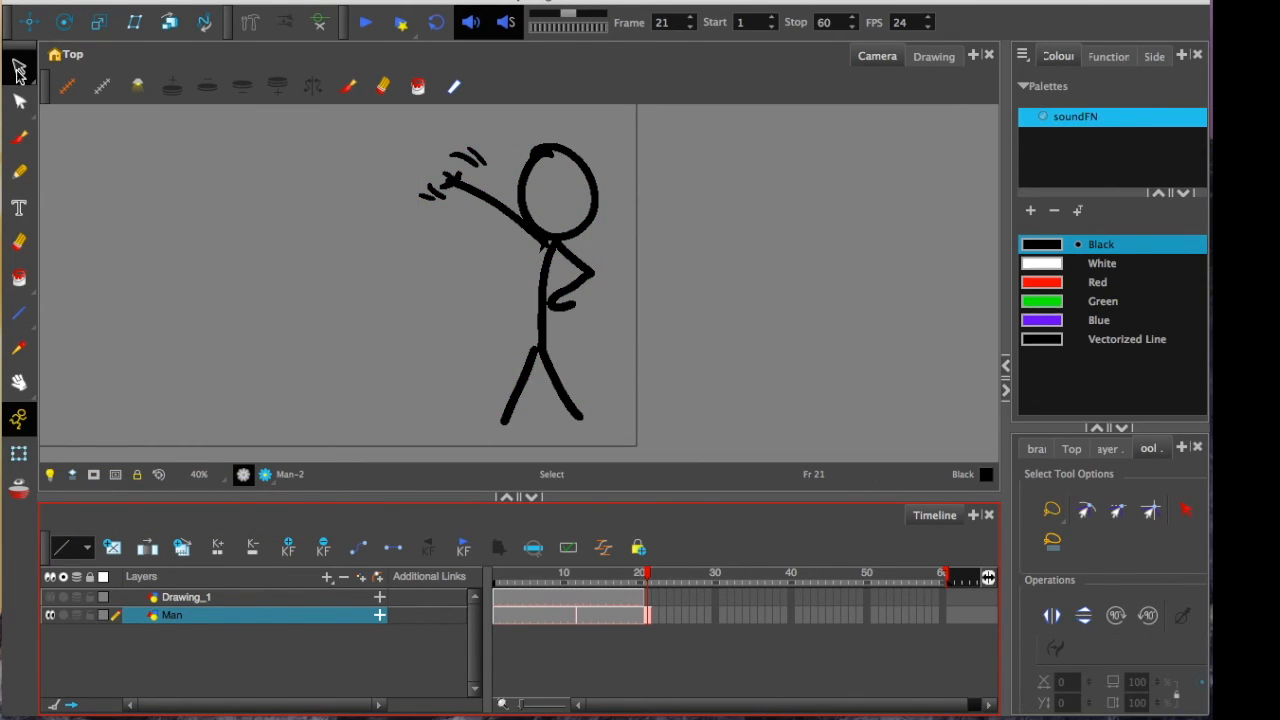
mouse_move(362, 155)
mouse_down()
mouse_move(689, 320)
mouse_move(266, 206)
mouse_up()
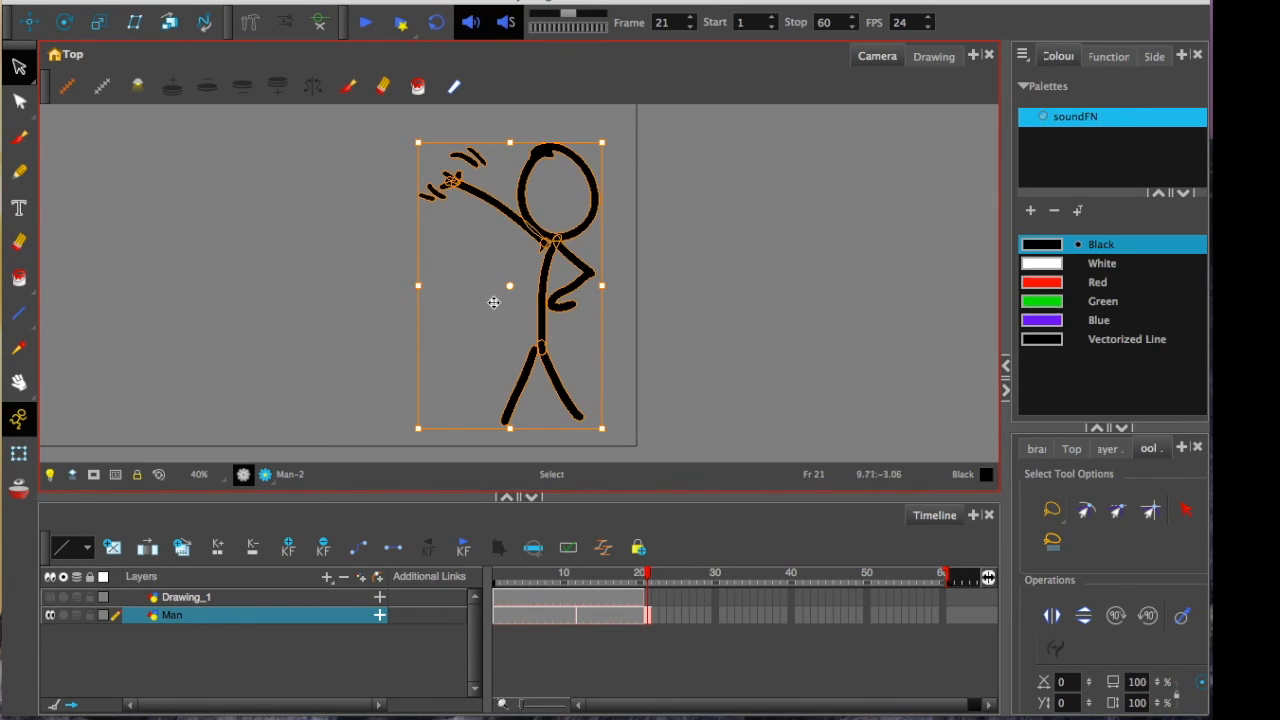
drag(18, 66, 60, 74)
key(alt+q)
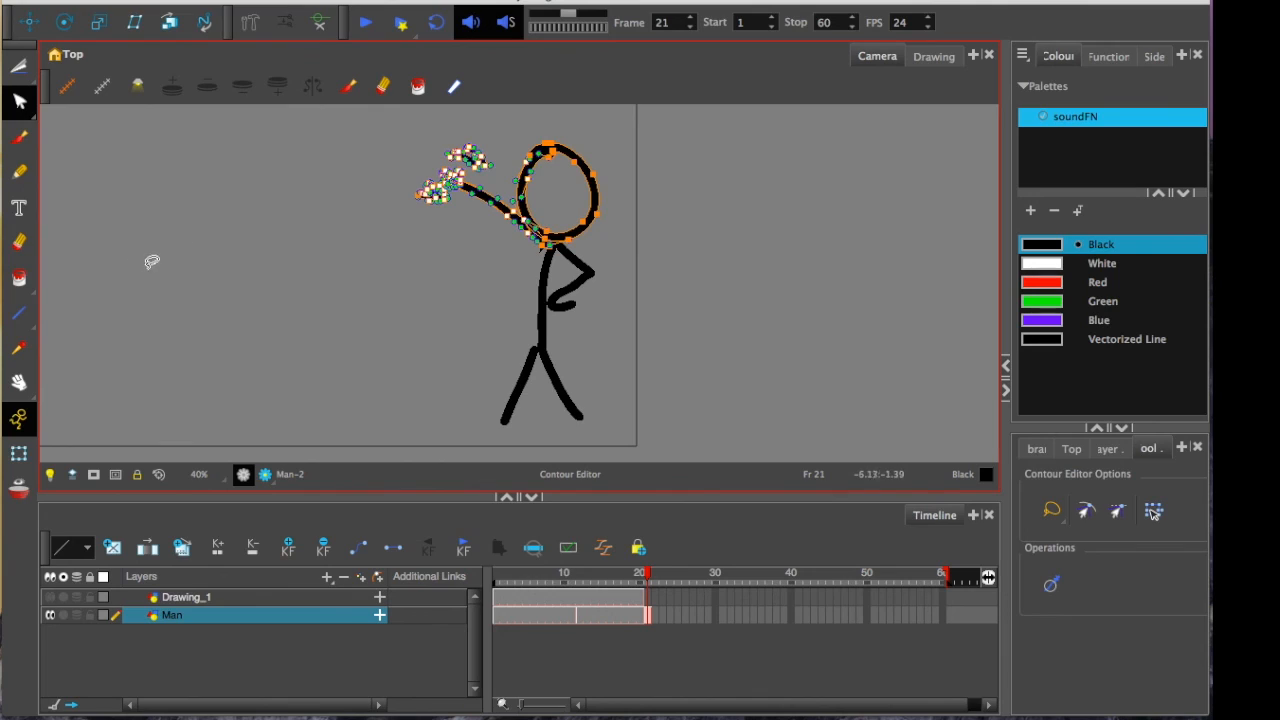
click(21, 455)
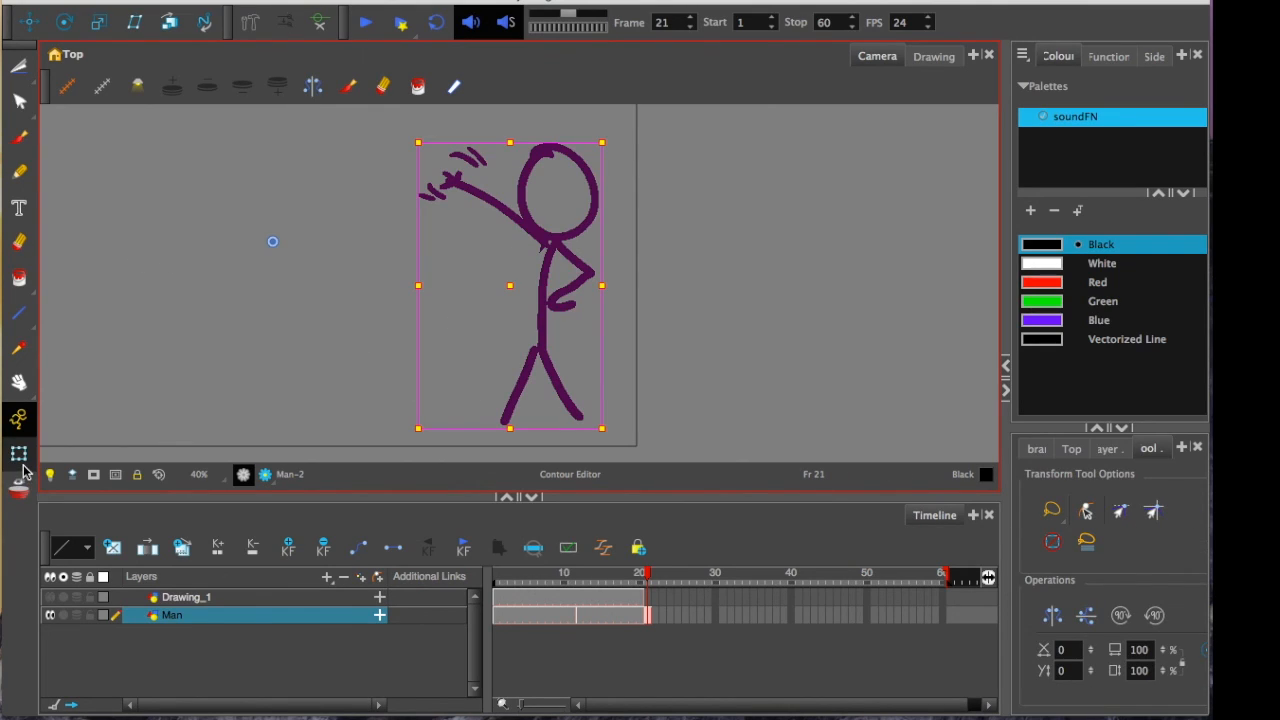
Step: Translate the waving figure at frame 21 slightly left and down, and rotate it counter-clockwise around its pivot
click(46, 28)
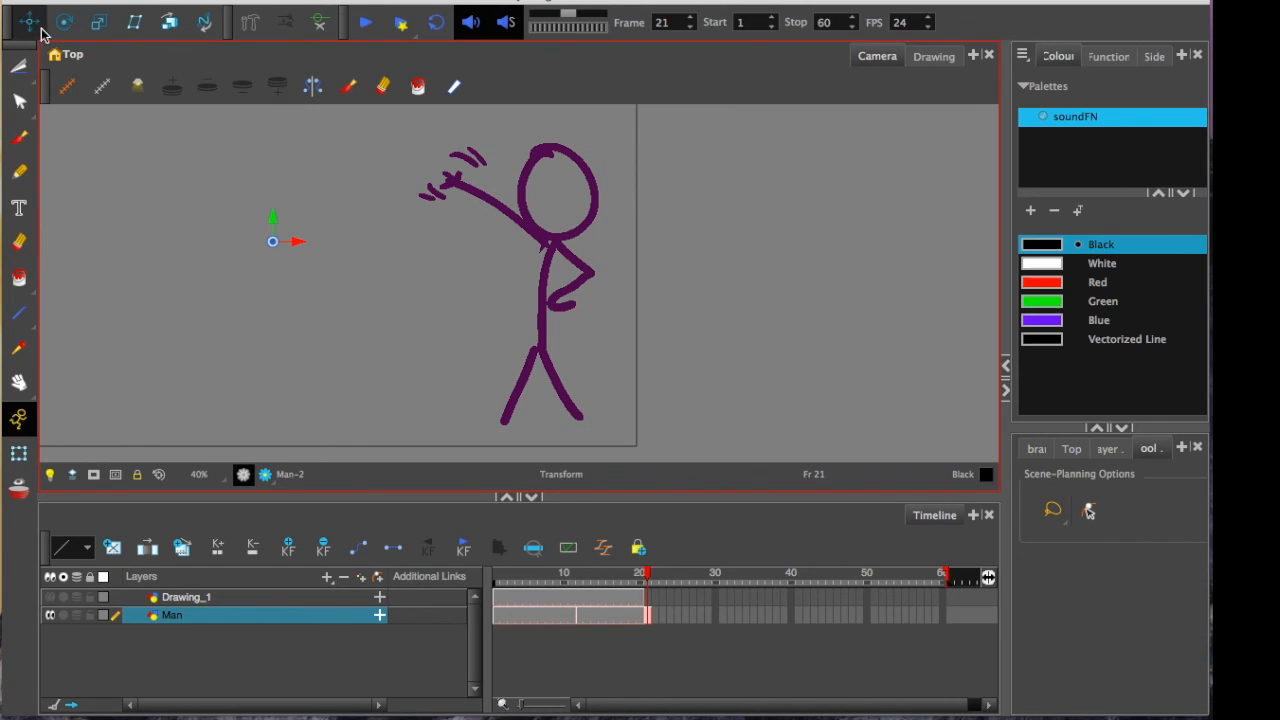
drag(234, 178, 150, 178)
click(72, 23)
Step: Scale the rotated waving figure down to about two-thirds of its size, and check the list of available toolbars
key(alt+4)
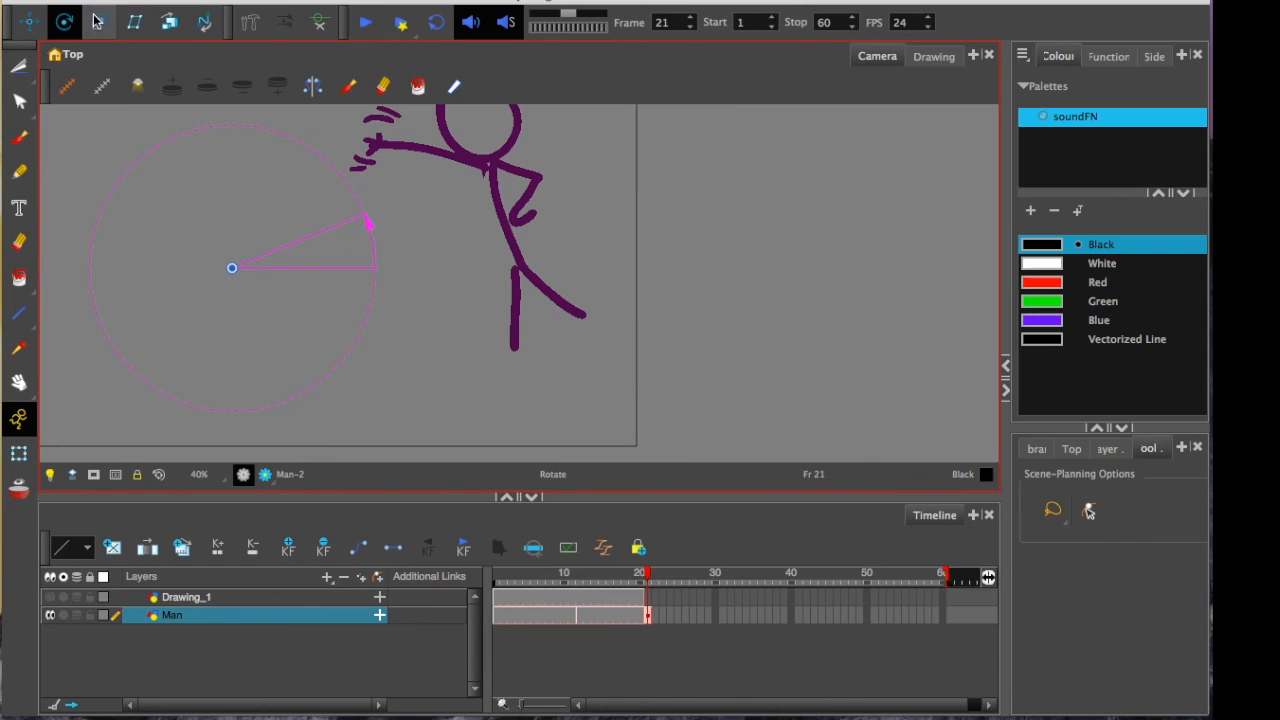
mouse_move(228, 170)
mouse_down()
mouse_move(163, 200)
mouse_move(209, 160)
mouse_move(214, 197)
mouse_move(222, 162)
mouse_up()
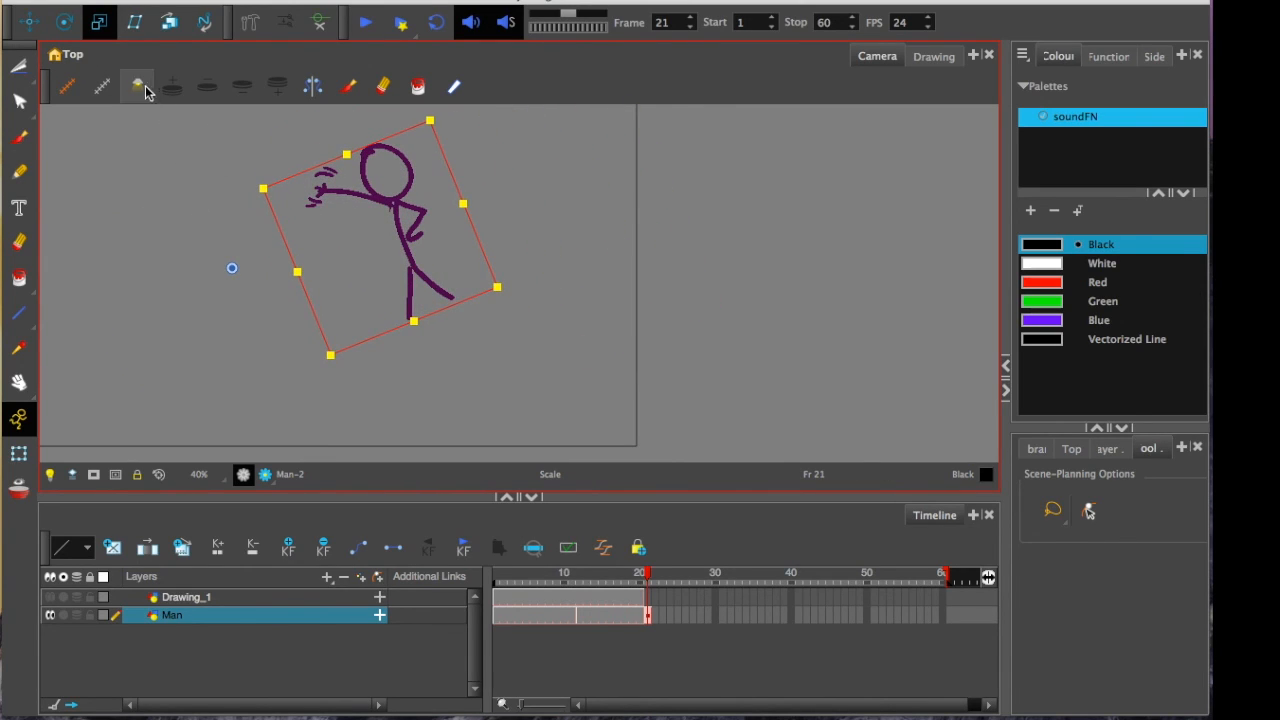
right_click(966, 18)
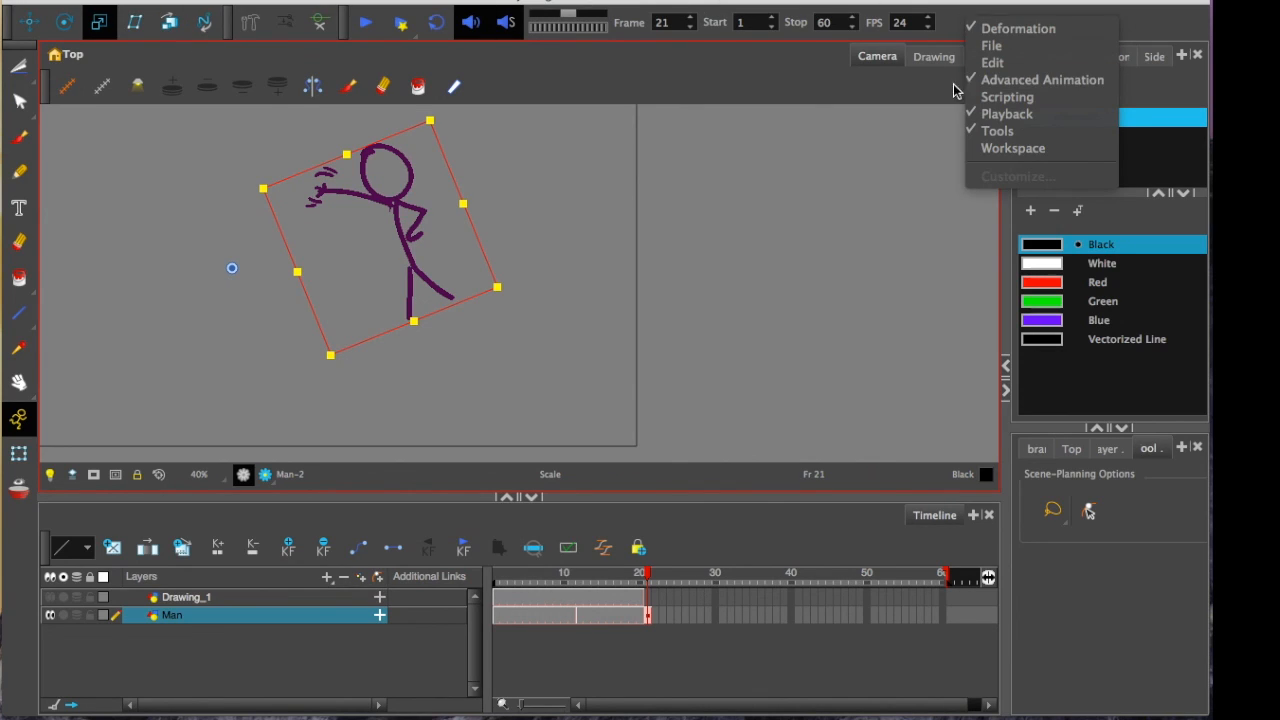
click(949, 22)
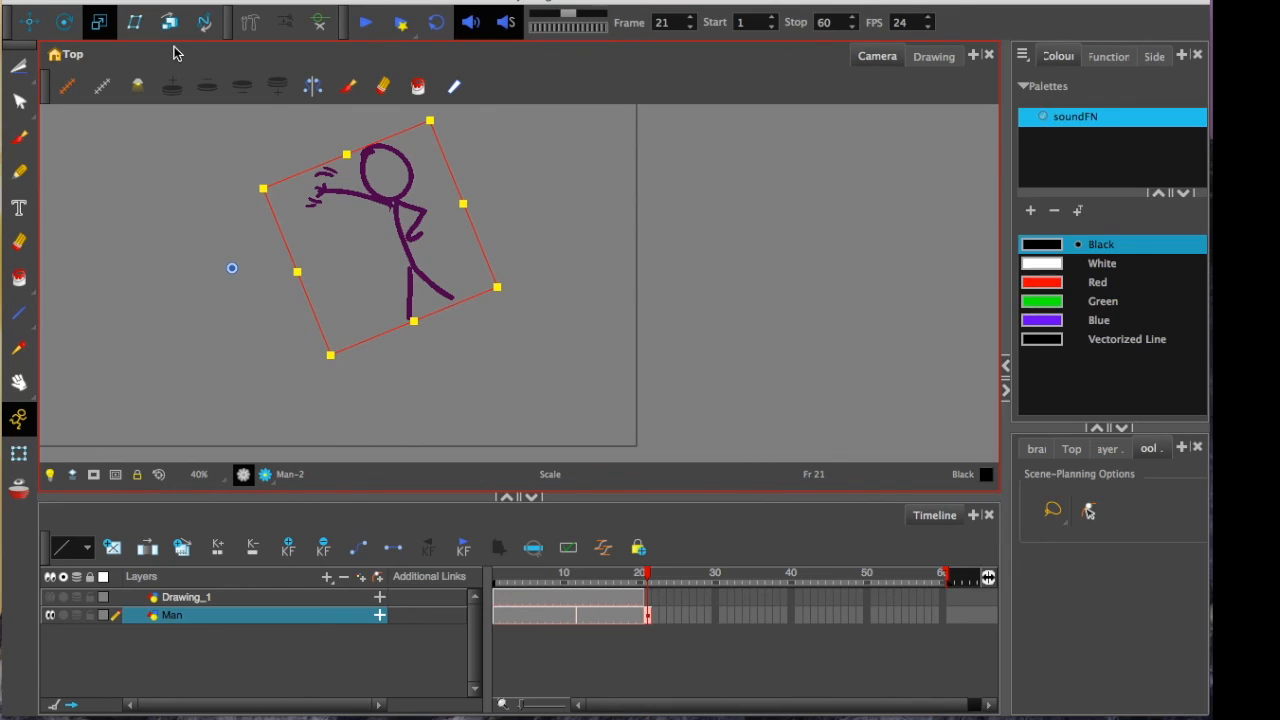